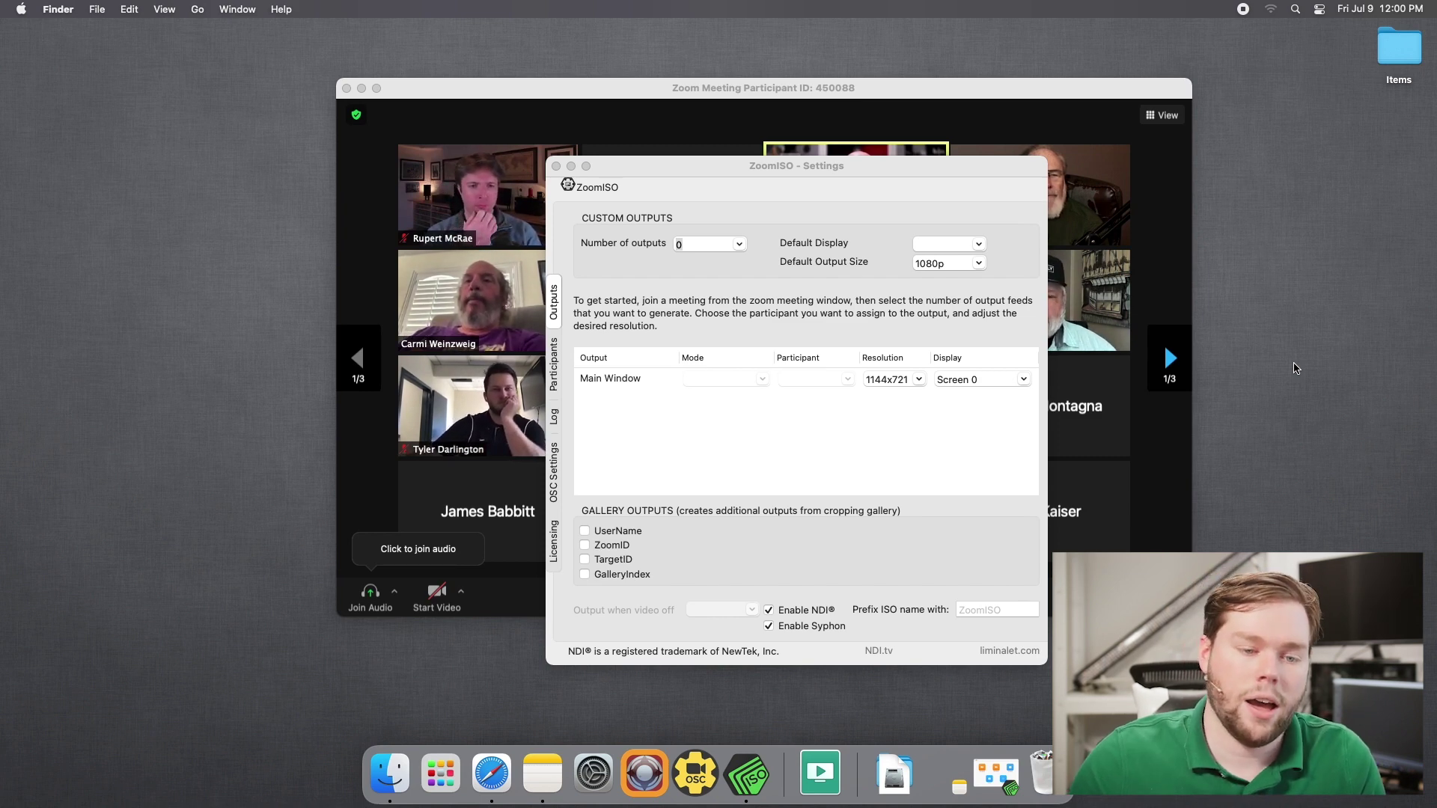
- Disable NDI output and set the number of custom outputs to 8
left_click(868, 640)
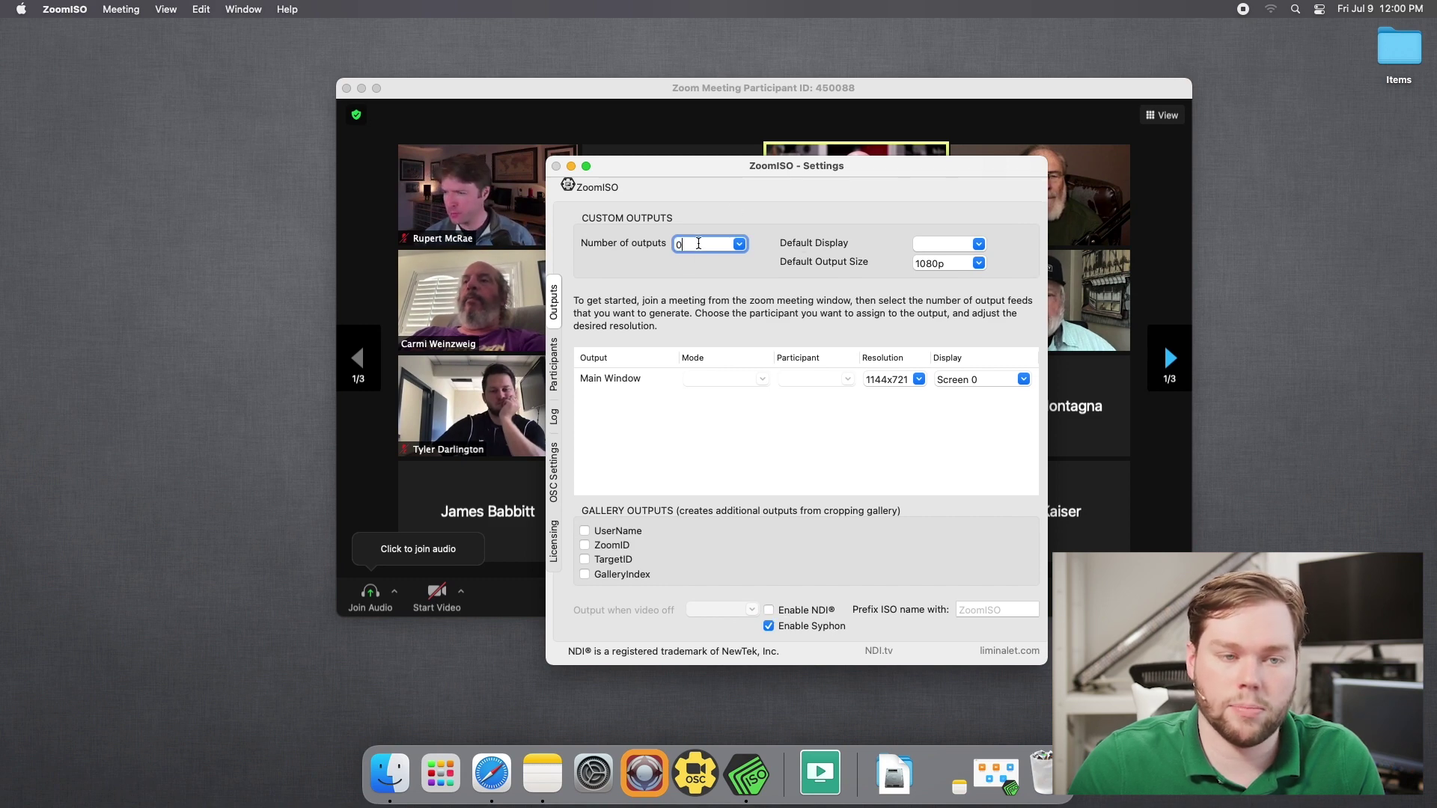
left_click(739, 245)
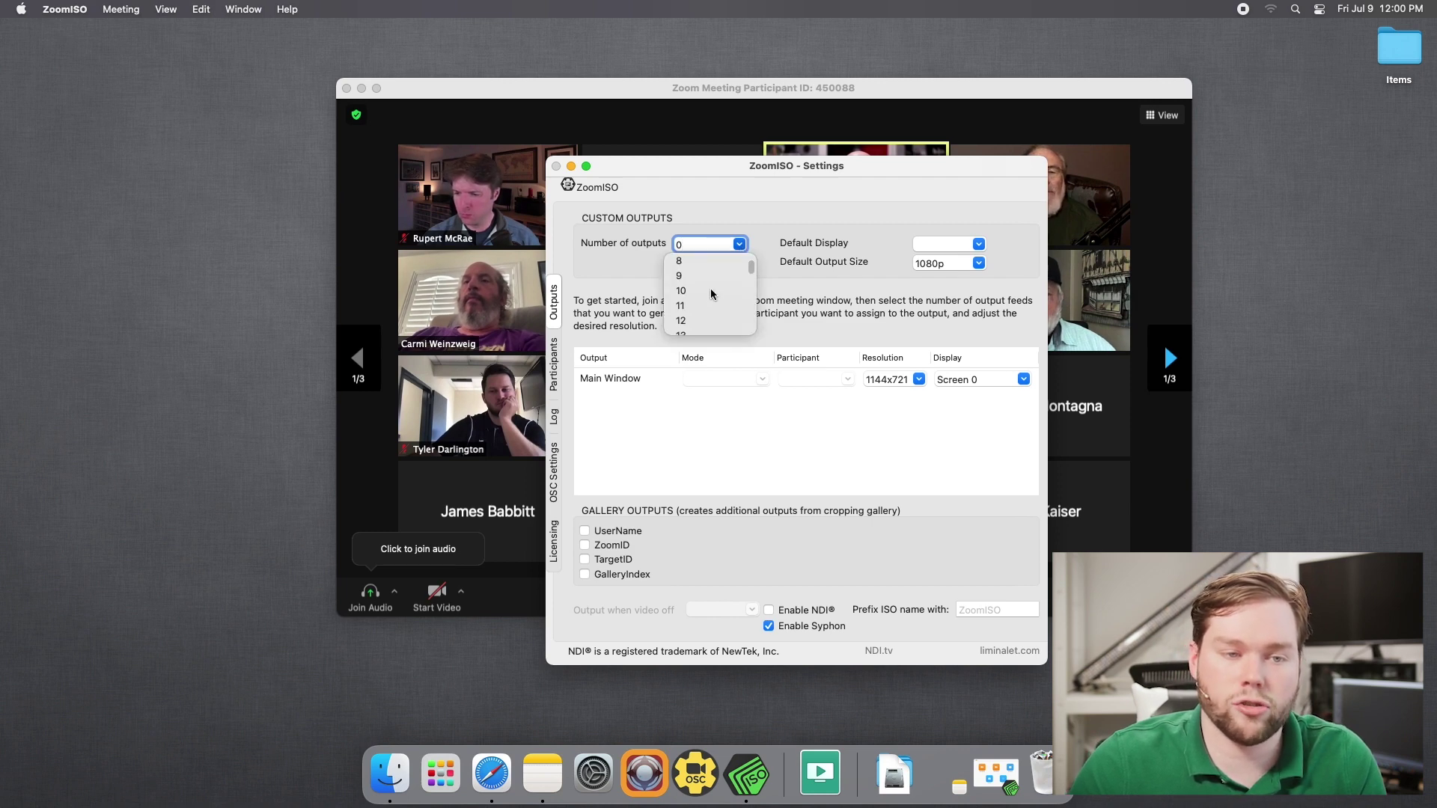
left_click(681, 263)
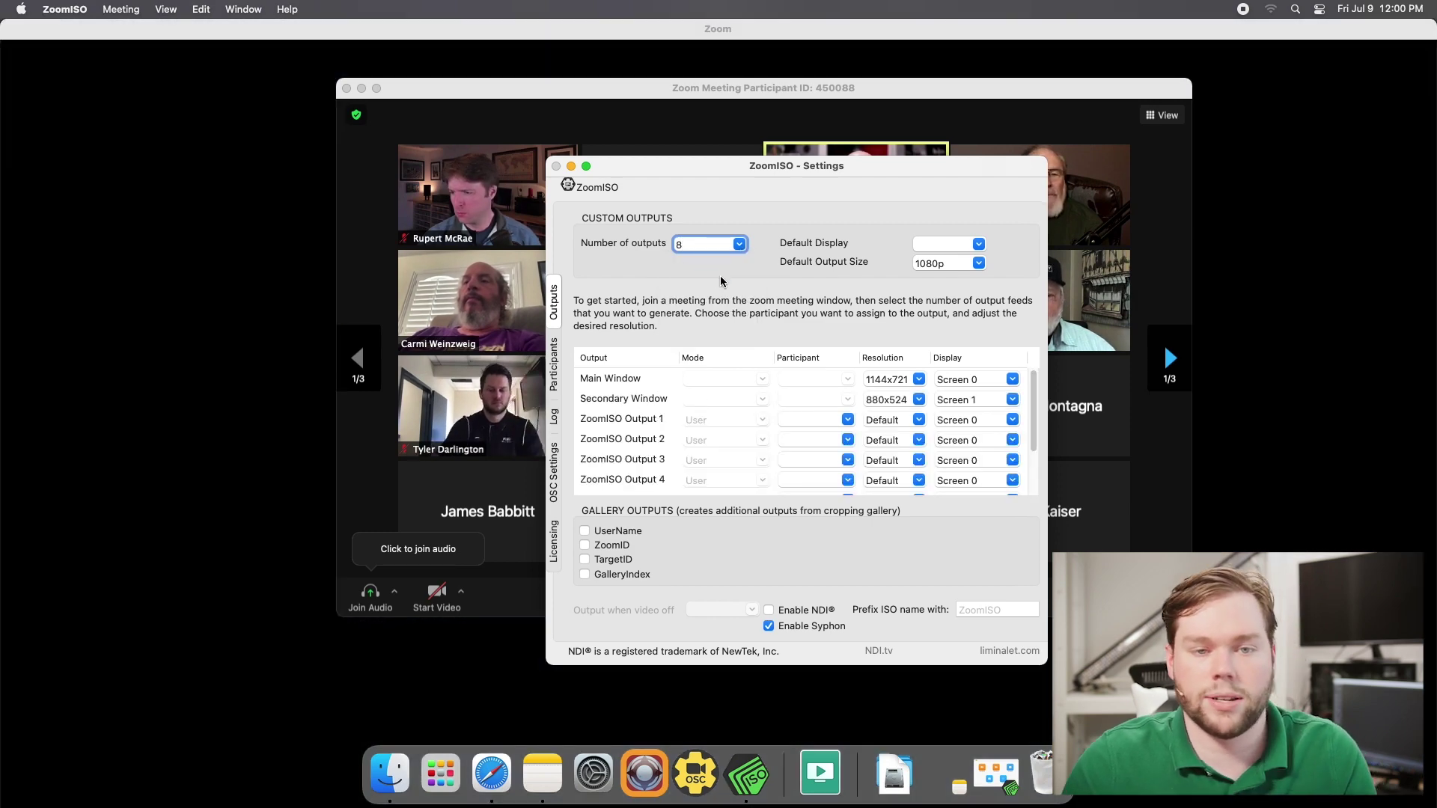
- Set the default output size to 720p and the default display to Screen 0
left_click(979, 264)
left_click(939, 313)
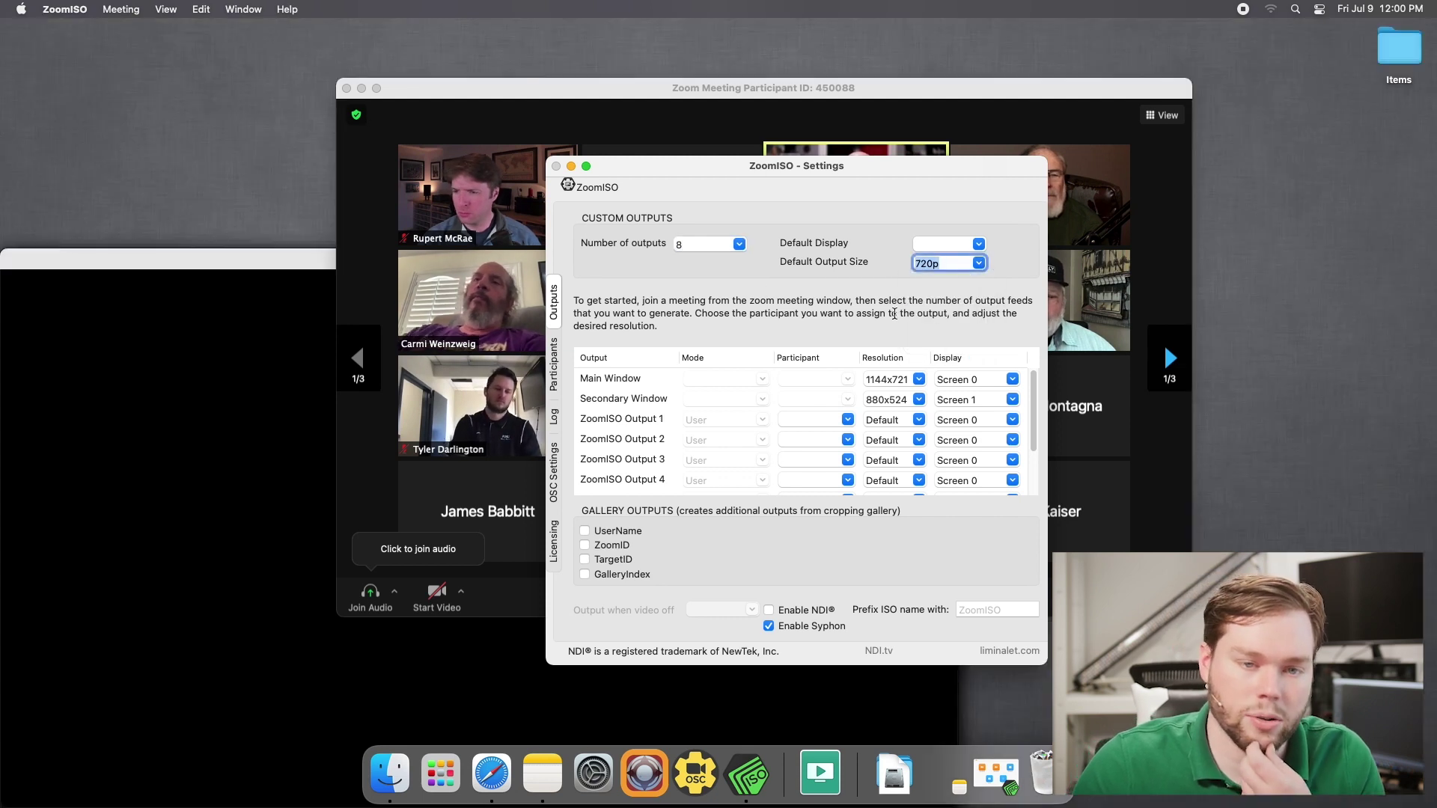
left_click(979, 245)
left_click(966, 267)
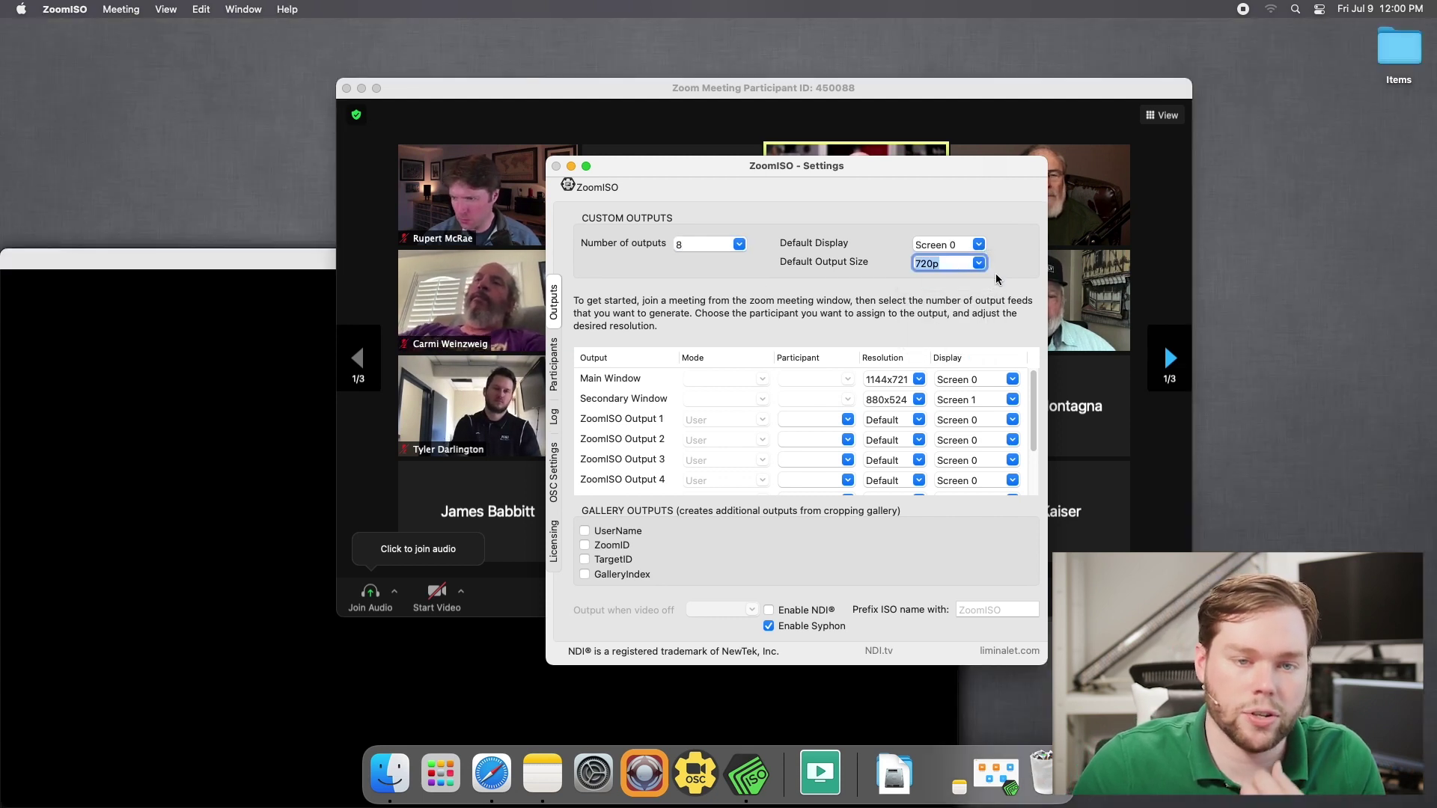
left_click(719, 319)
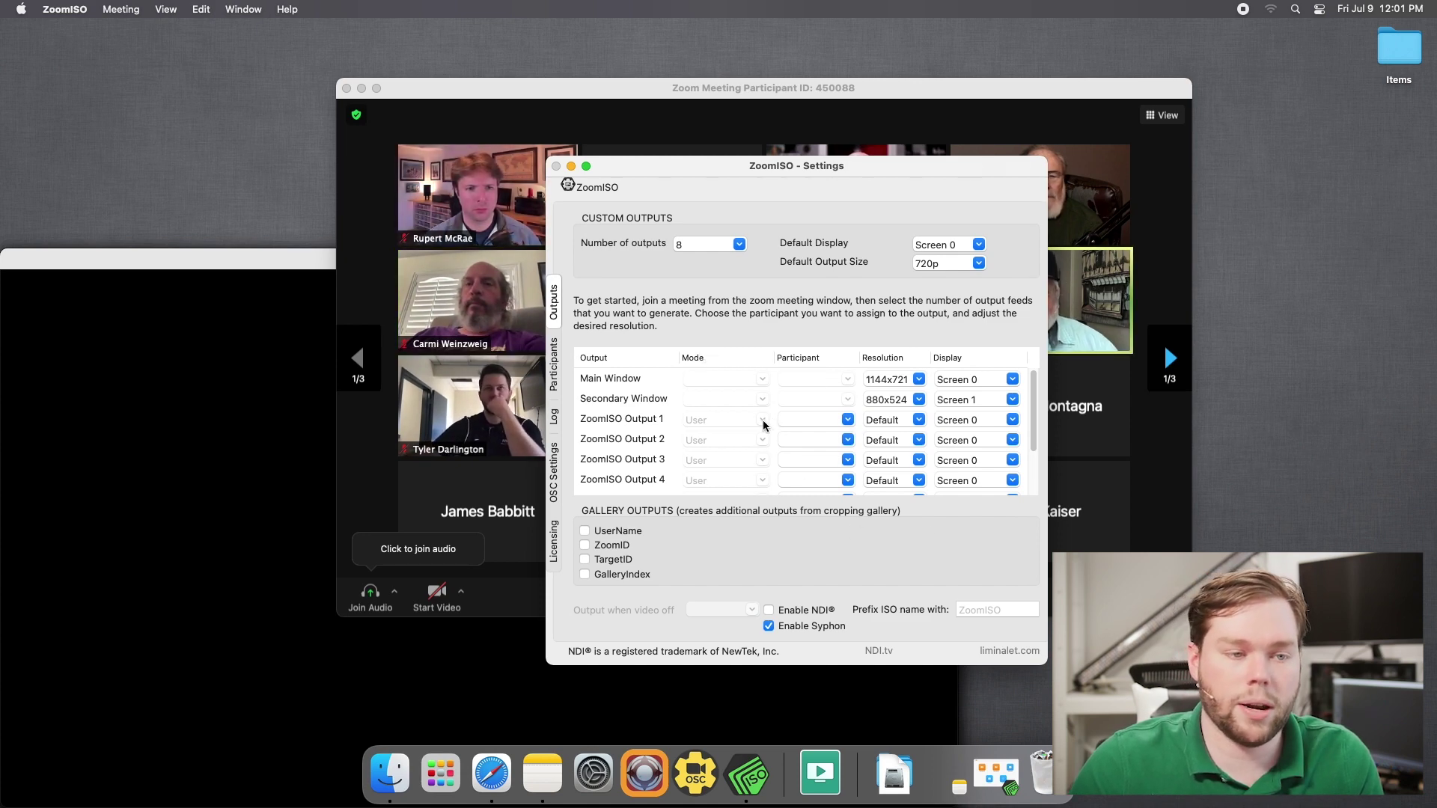
- Show the participant assignment list and move the settings window clear of the meeting gallery
left_click(555, 367)
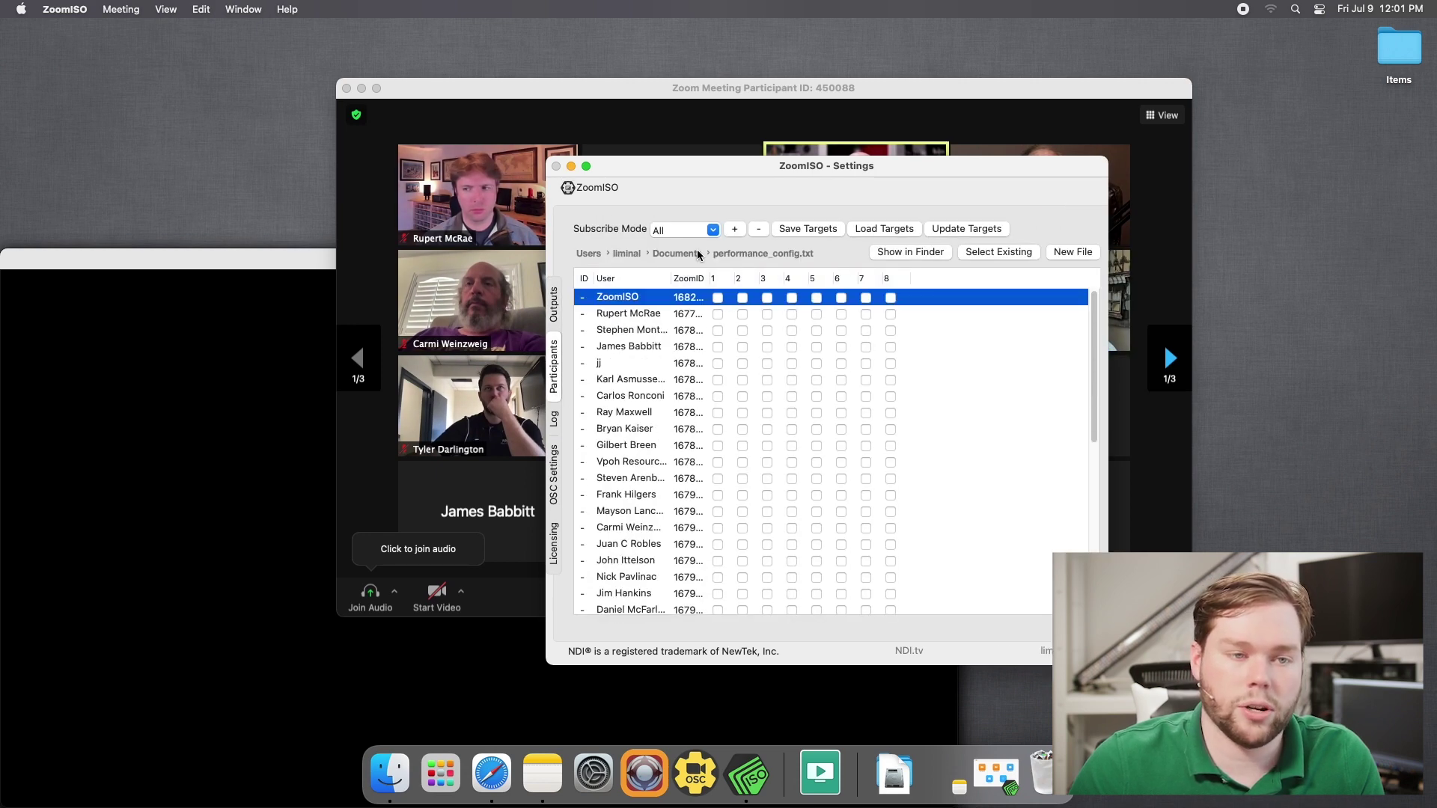
left_click_drag(701, 173, 915, 236)
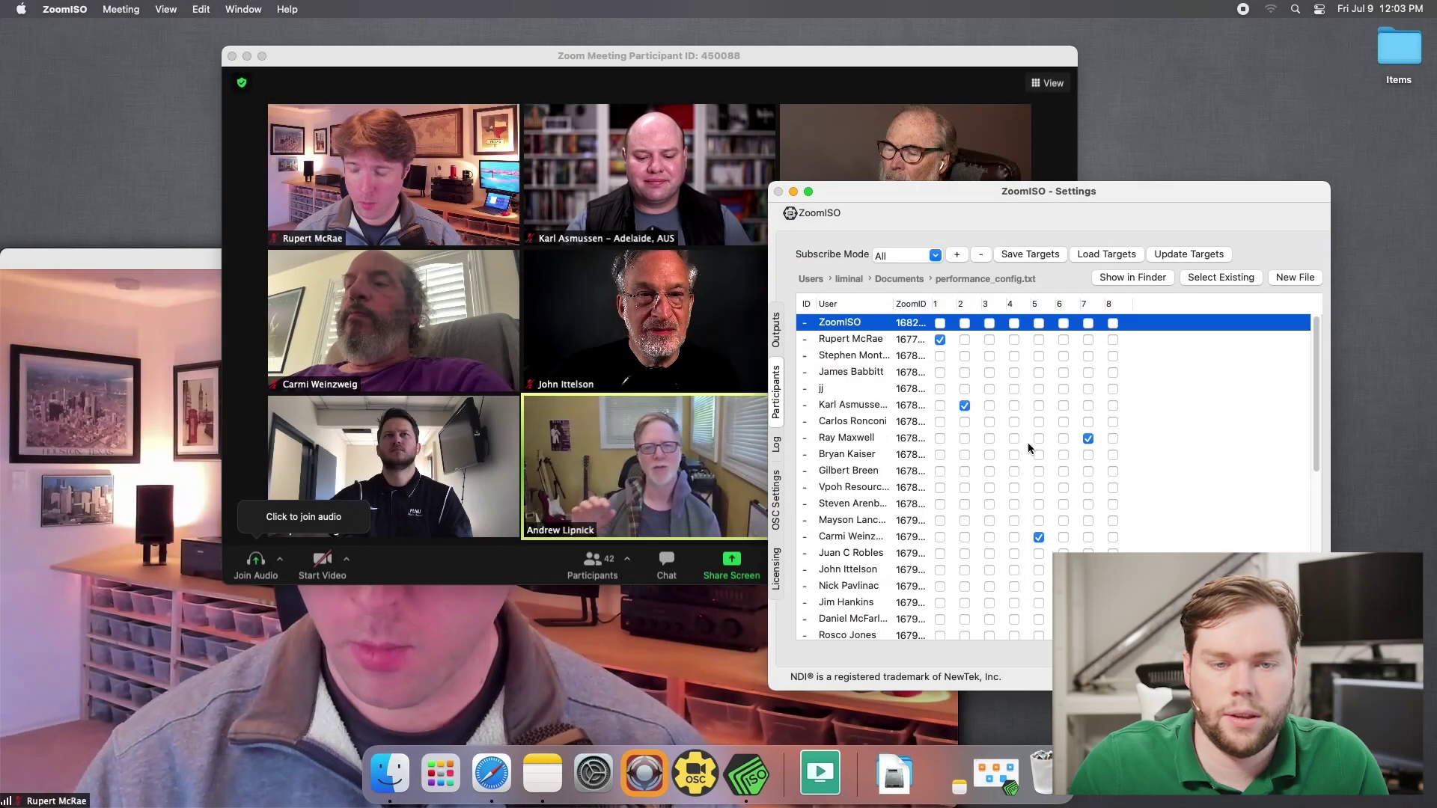
left_click(1028, 448)
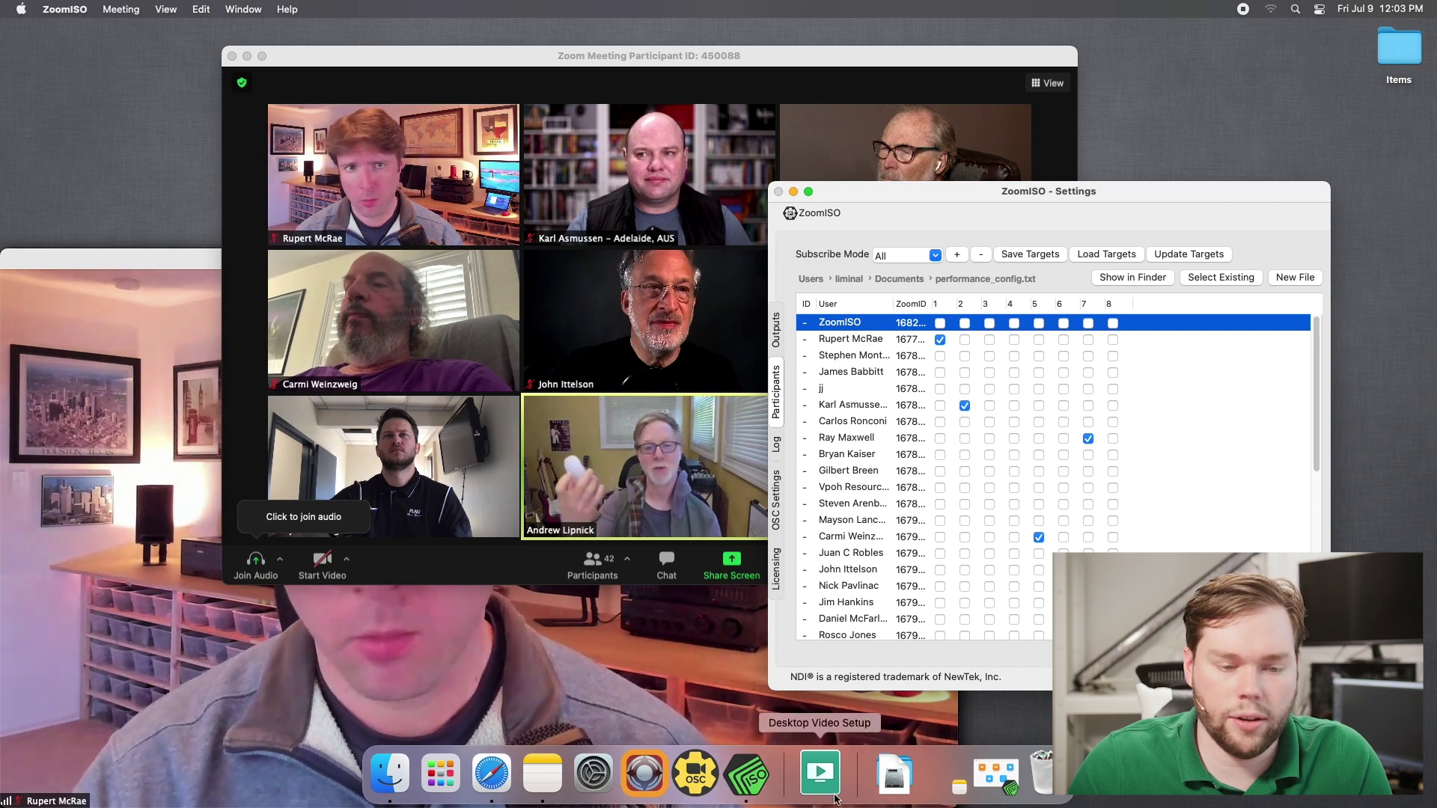
- View all open participant output windows at once, and return to the custom outputs settings
right_click(835, 799)
left_click(796, 681)
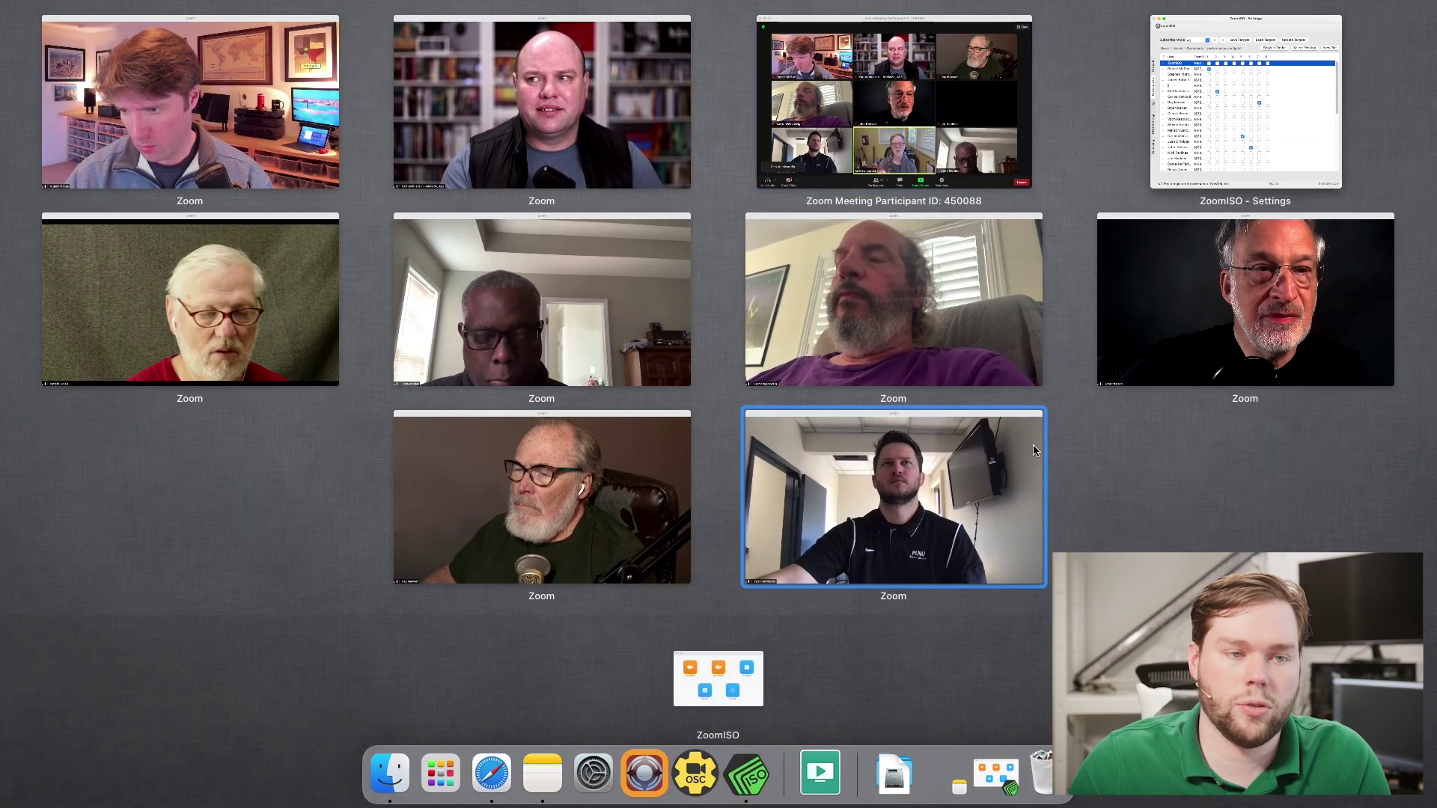
left_click(891, 161)
left_click_drag(1175, 198, 799, 166)
left_click(1297, 493)
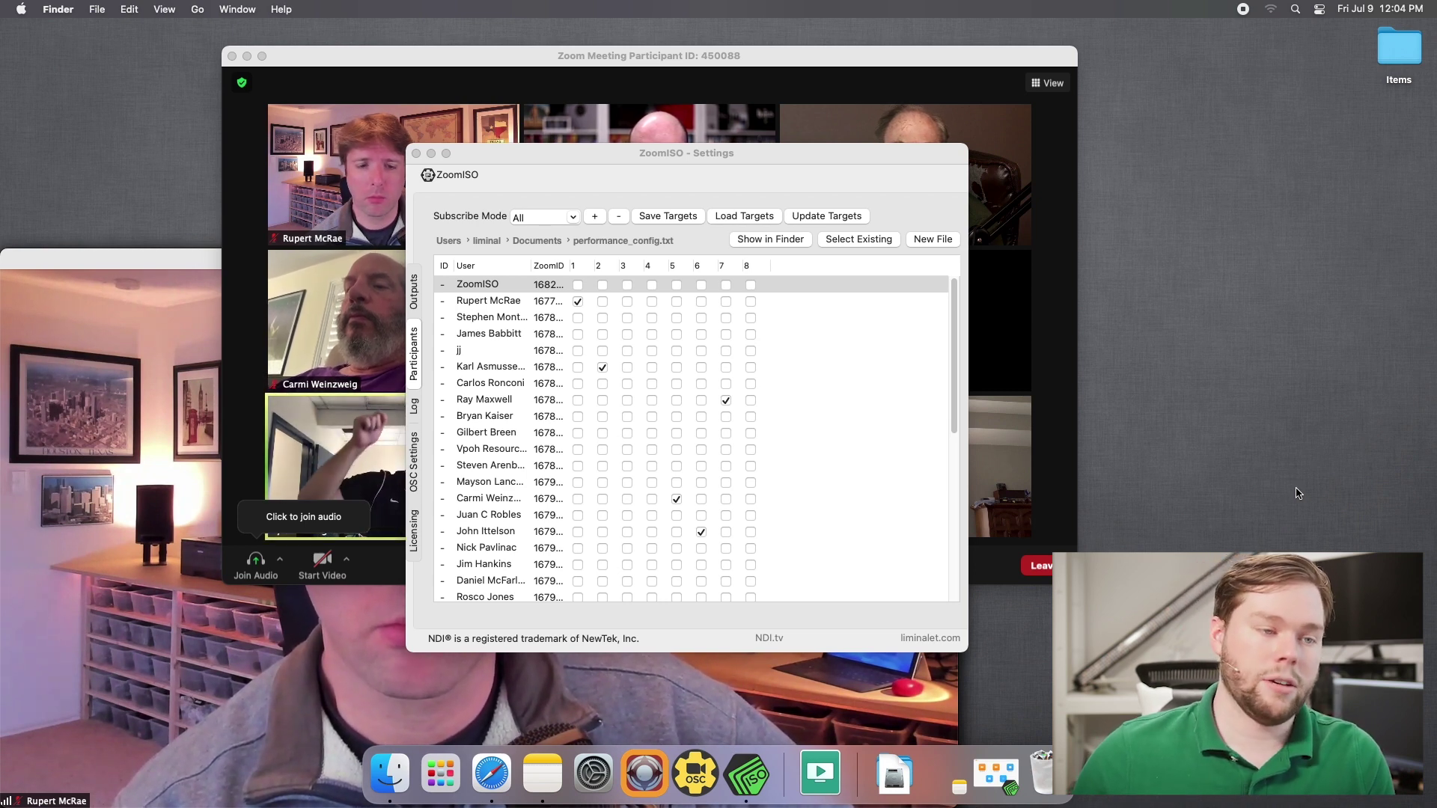
left_click(417, 303)
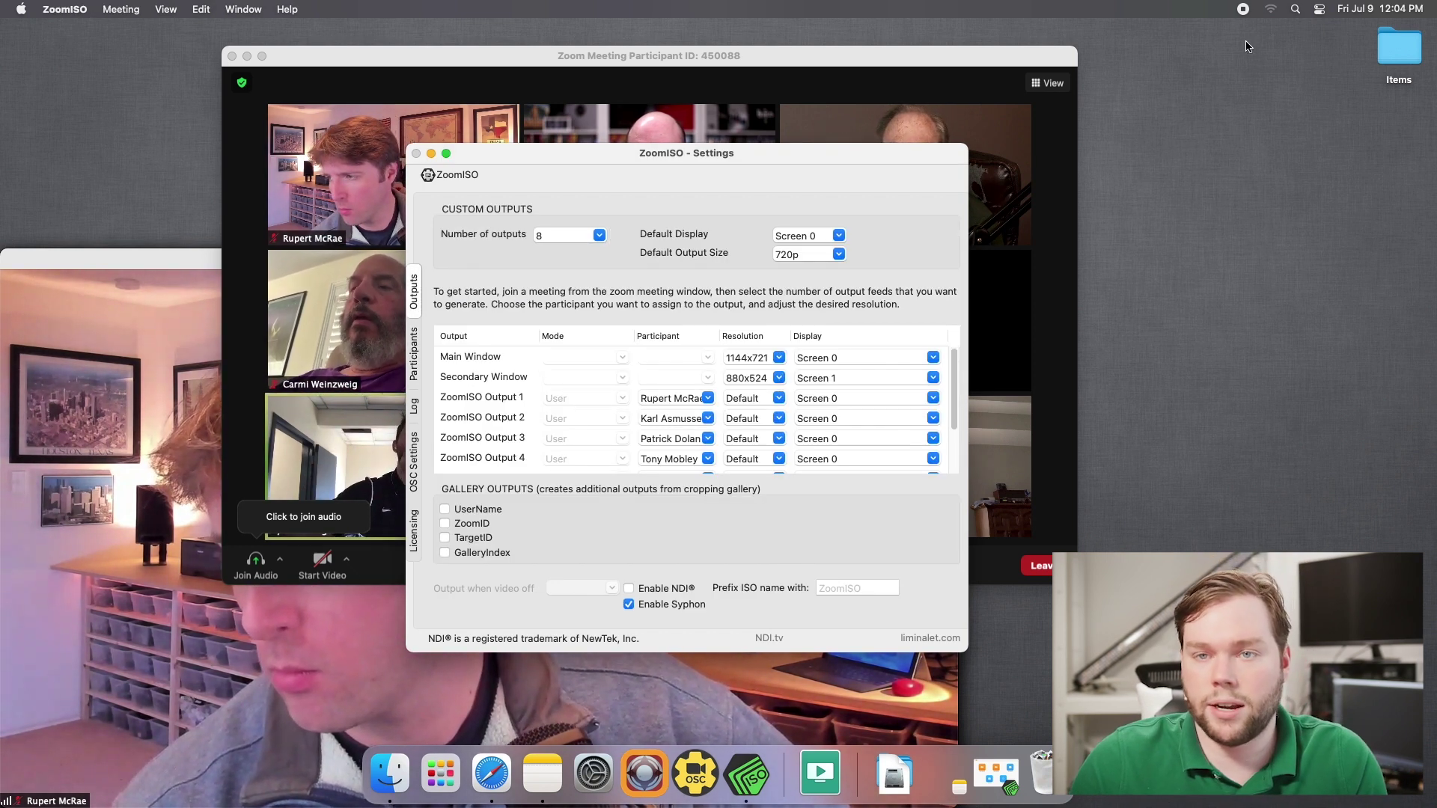
- Search the computer for Black Syphon, open it and move its window clear of the output list
left_click(1295, 9)
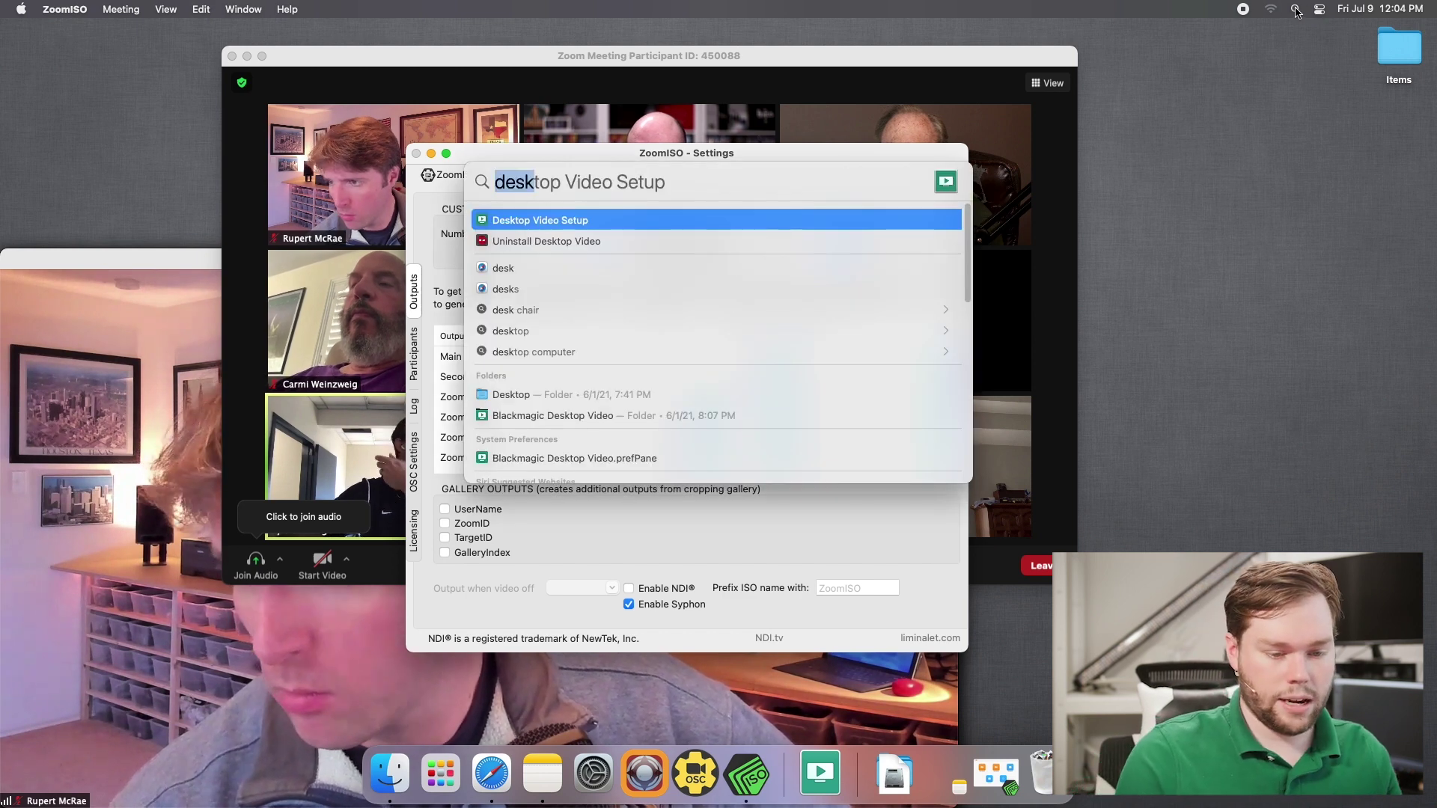
type("bla")
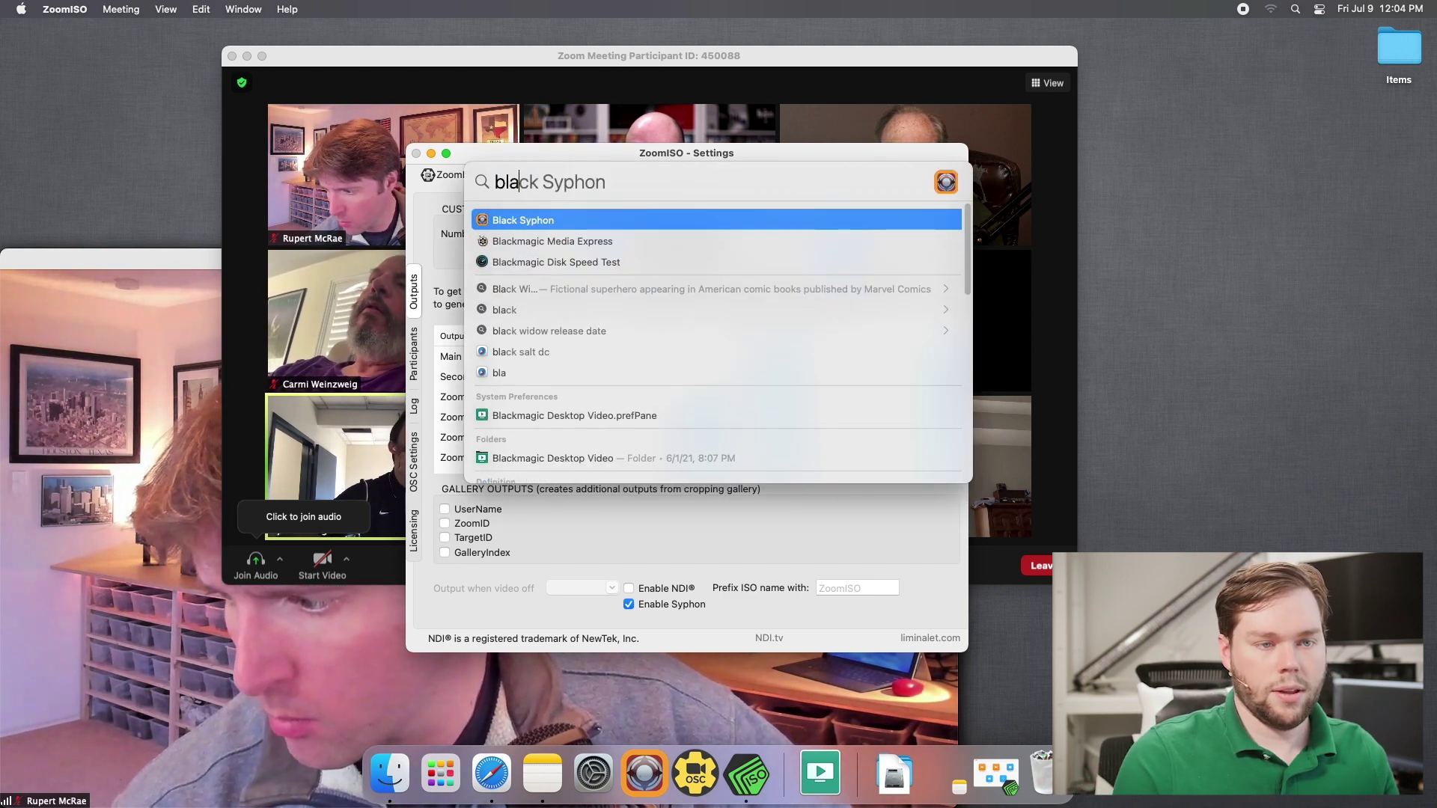
key("Return")
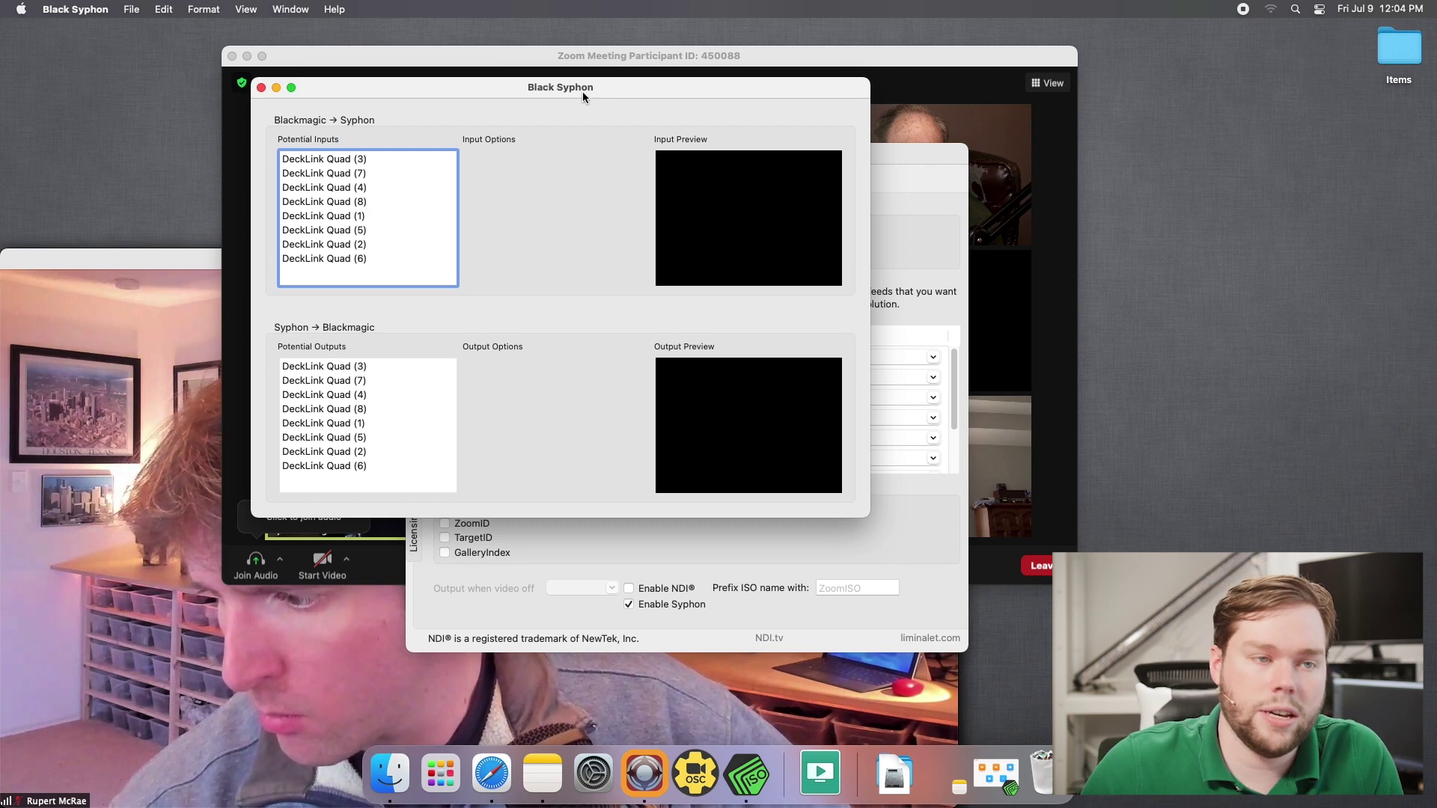
left_click_drag(582, 91, 972, 240)
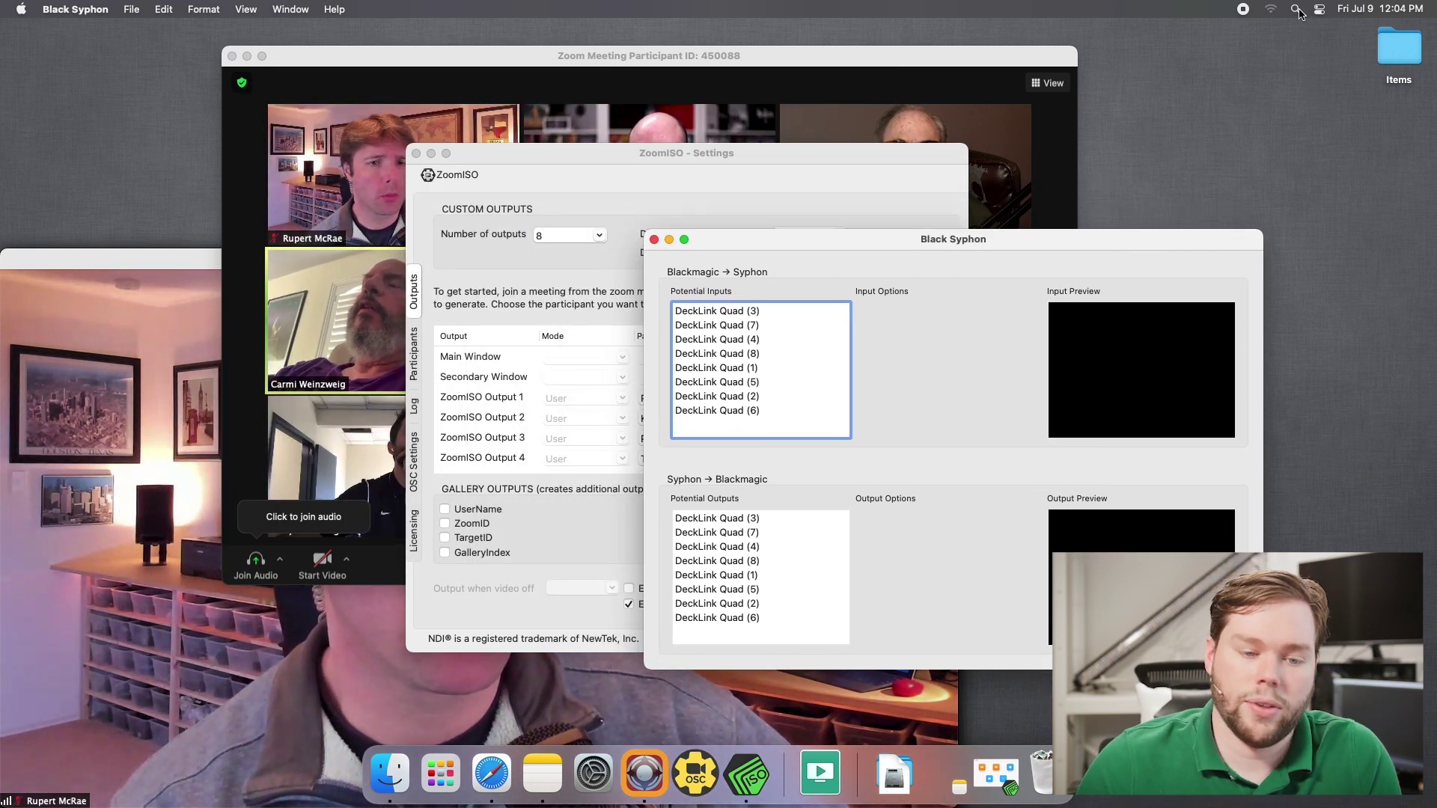
- Open Desktop Video Setup to inspect the DeckLink Quad card's connections, and close the utility
left_click(830, 783)
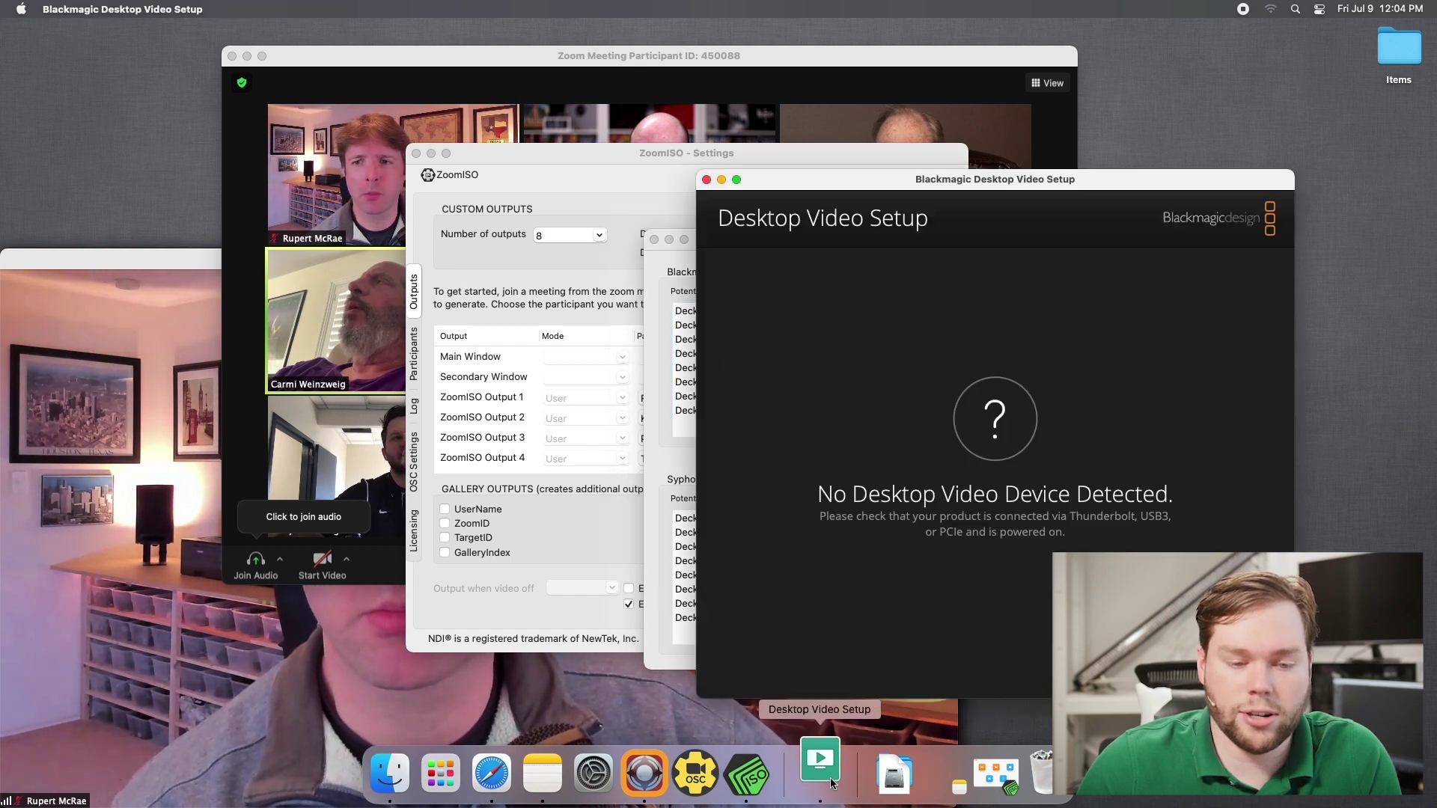
left_click_drag(935, 187, 598, 142)
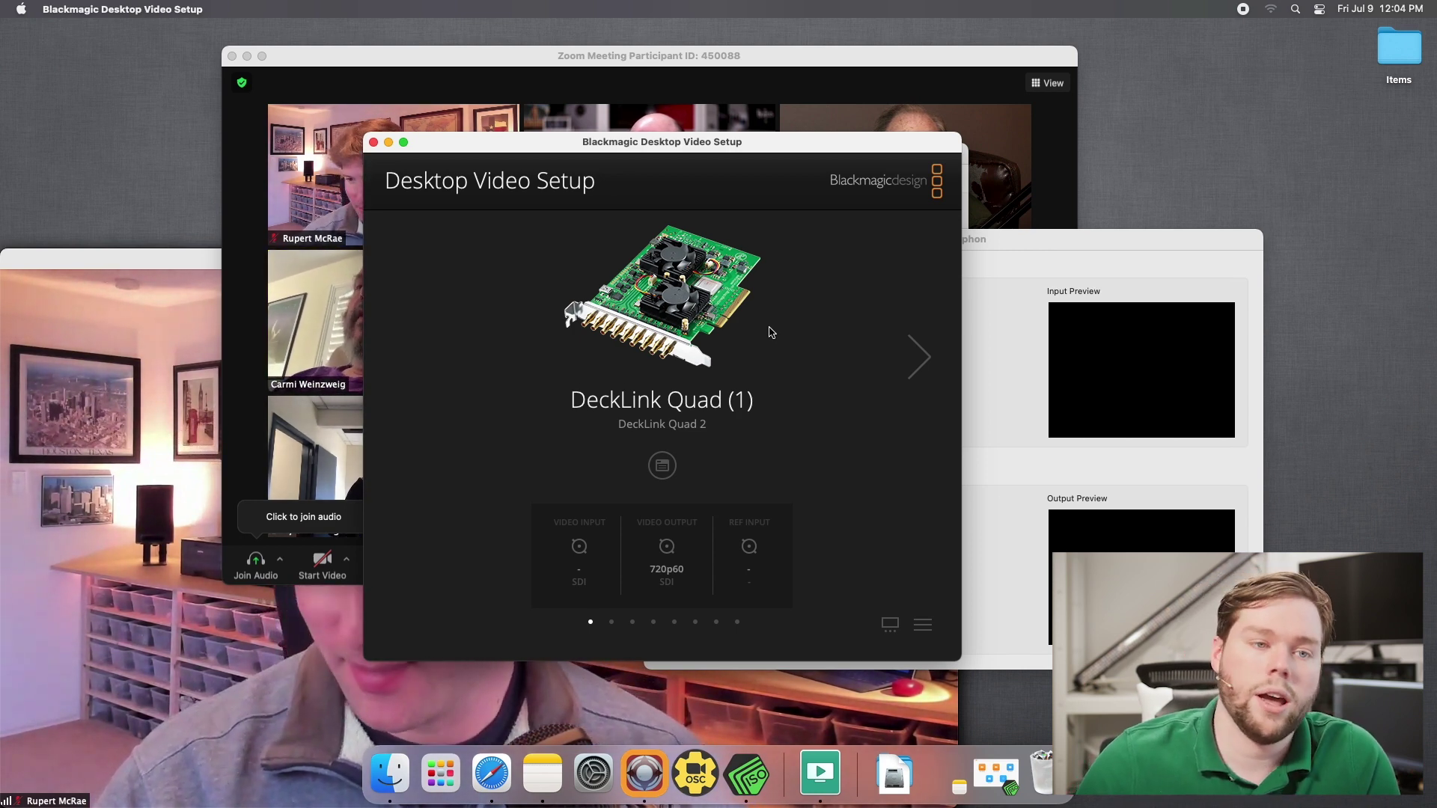
left_click(374, 143)
- Send the ZoomISO-ZoomISO - 1 stream to the DeckLink Quad (1) output in 720p60 mode
left_click_drag(935, 239, 816, 243)
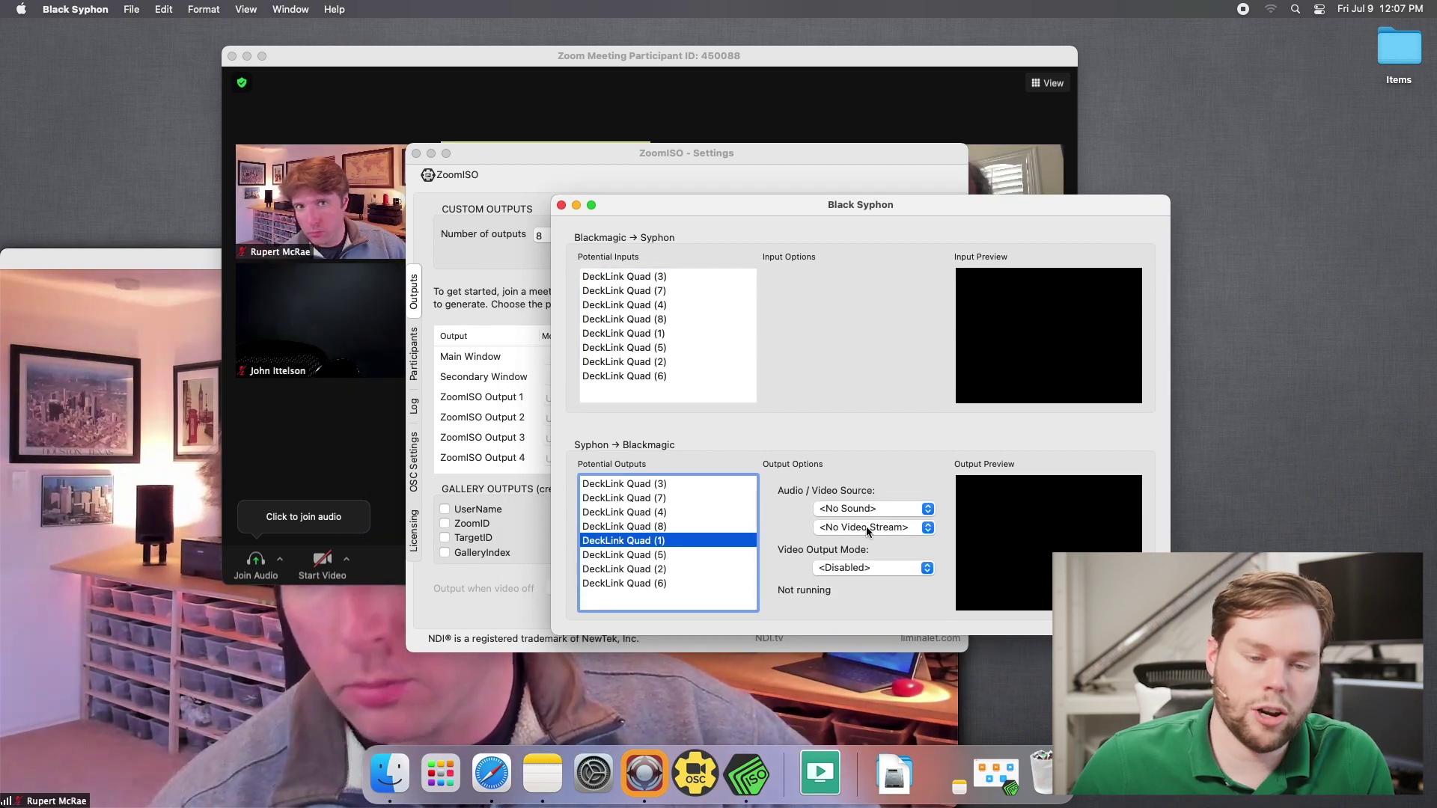
left_click(868, 528)
left_click(873, 545)
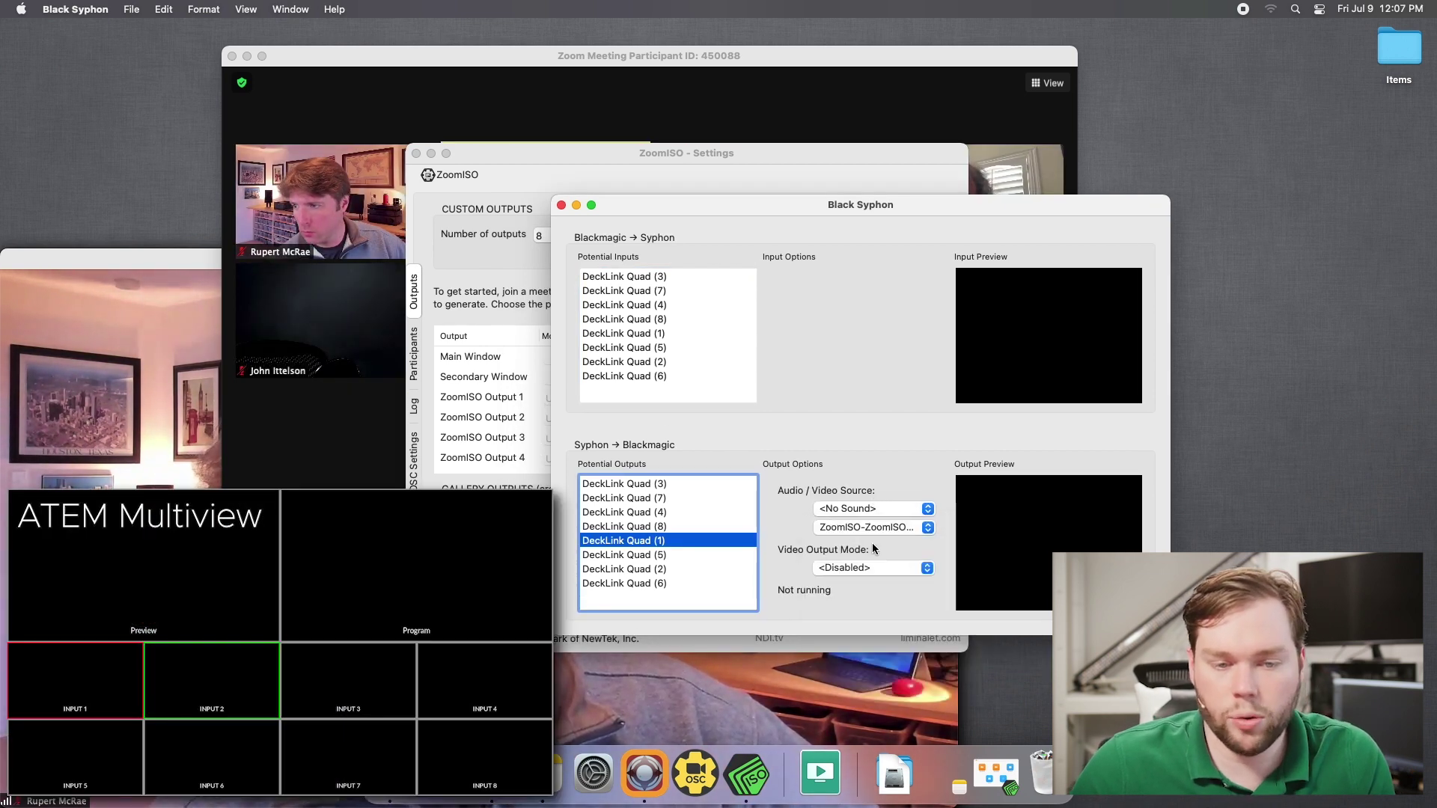
left_click(873, 567)
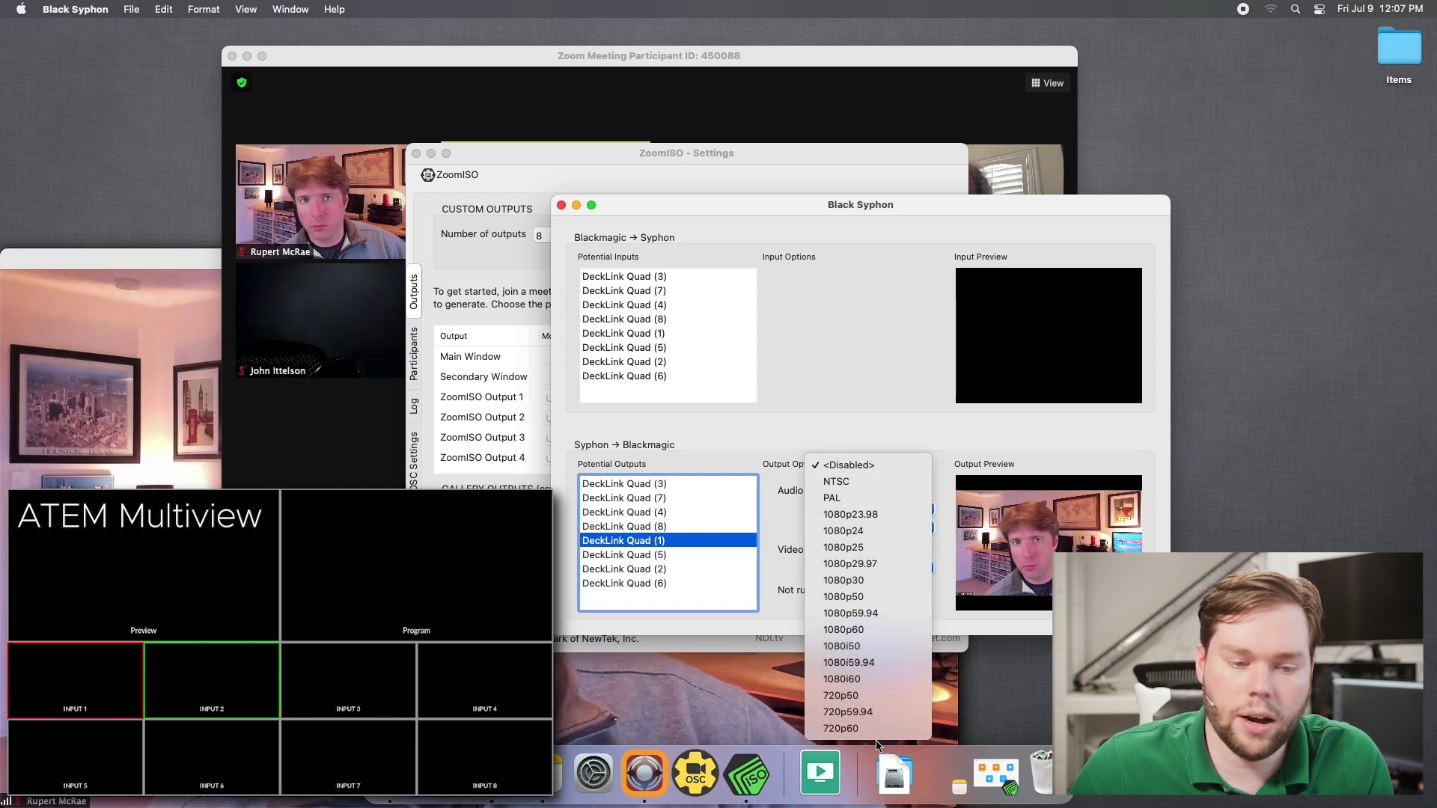
left_click(875, 728)
- Send the ZoomISO-ZoomISO - 2 stream to the DeckLink Quad (2) output in 720p60 mode
left_click(666, 569)
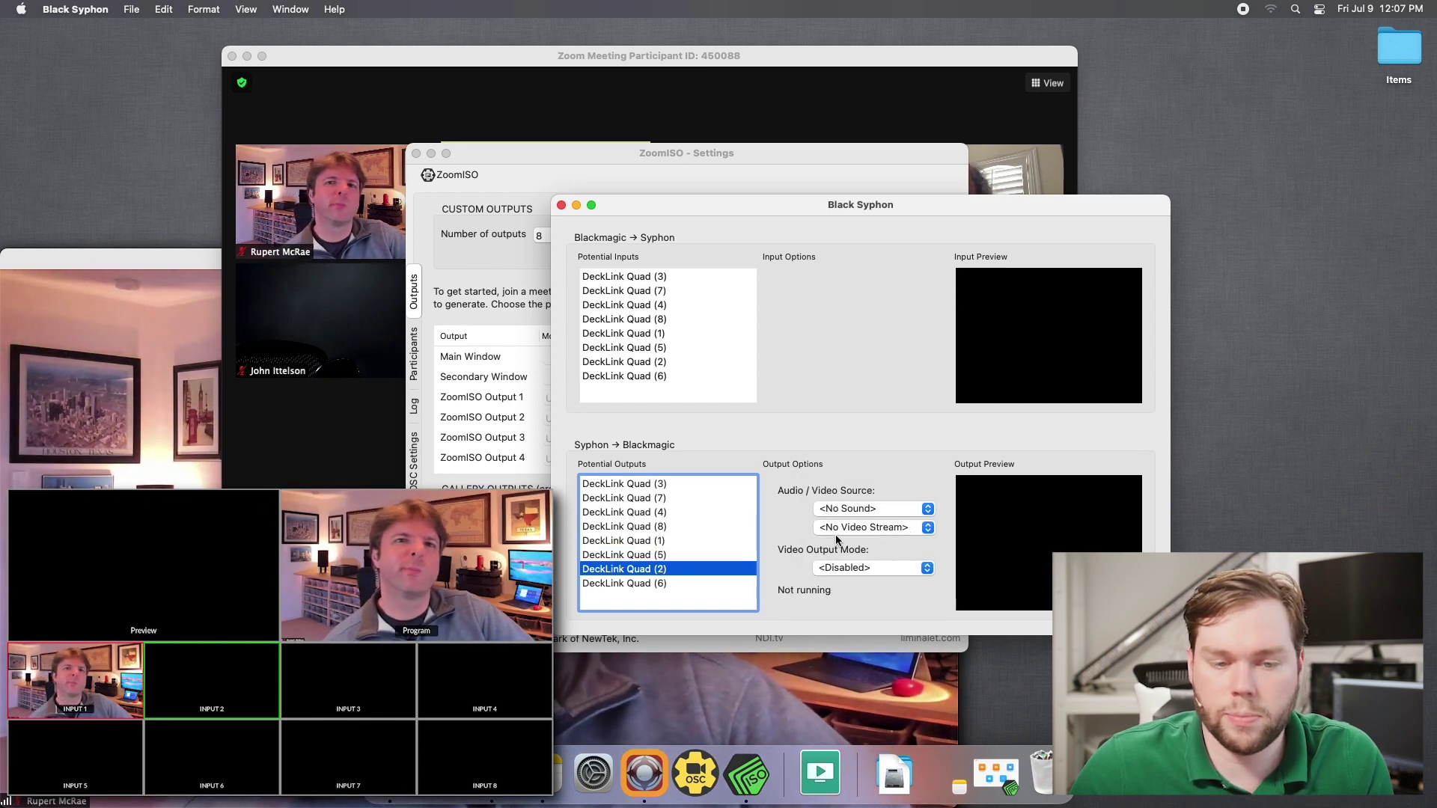
left_click(837, 528)
left_click(839, 569)
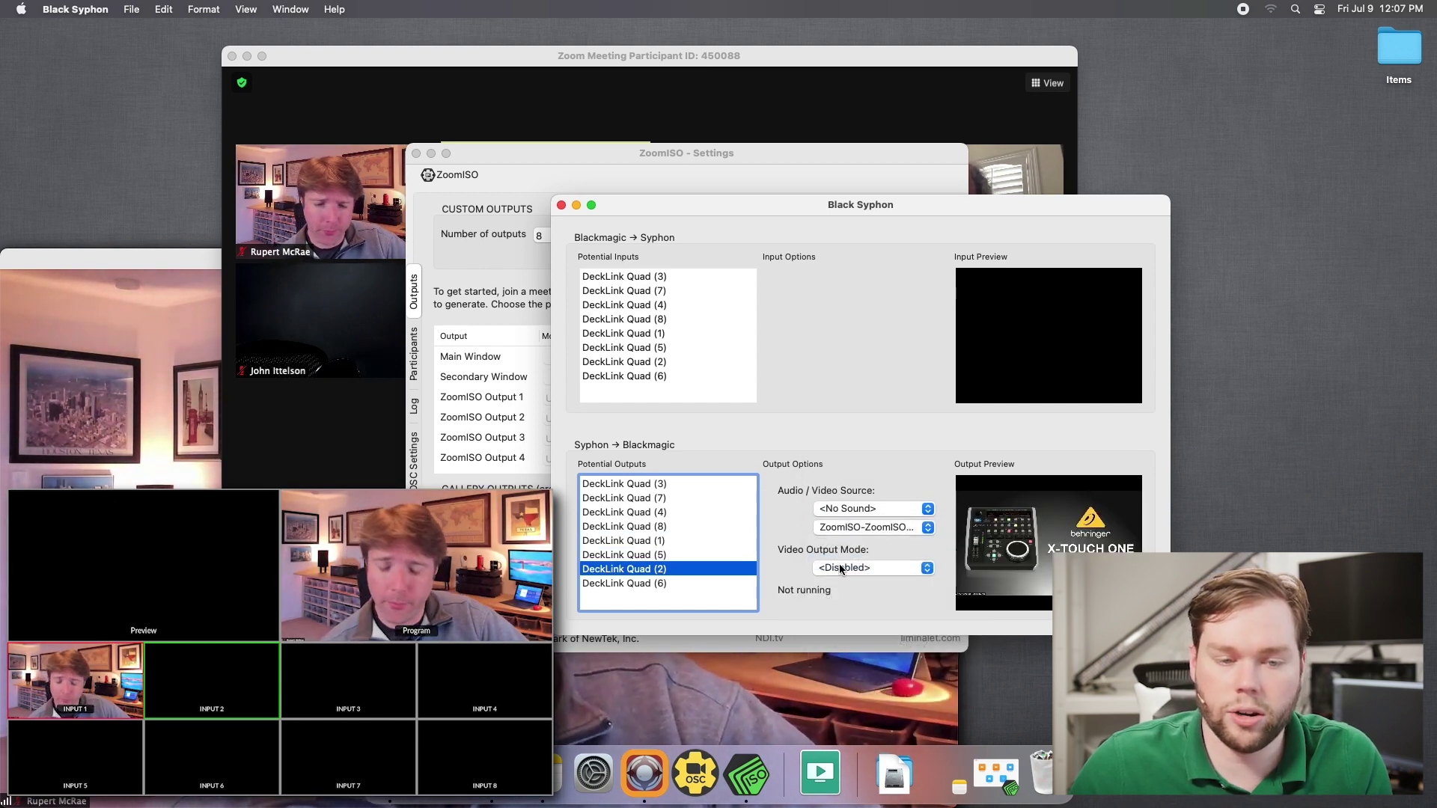
left_click(839, 569)
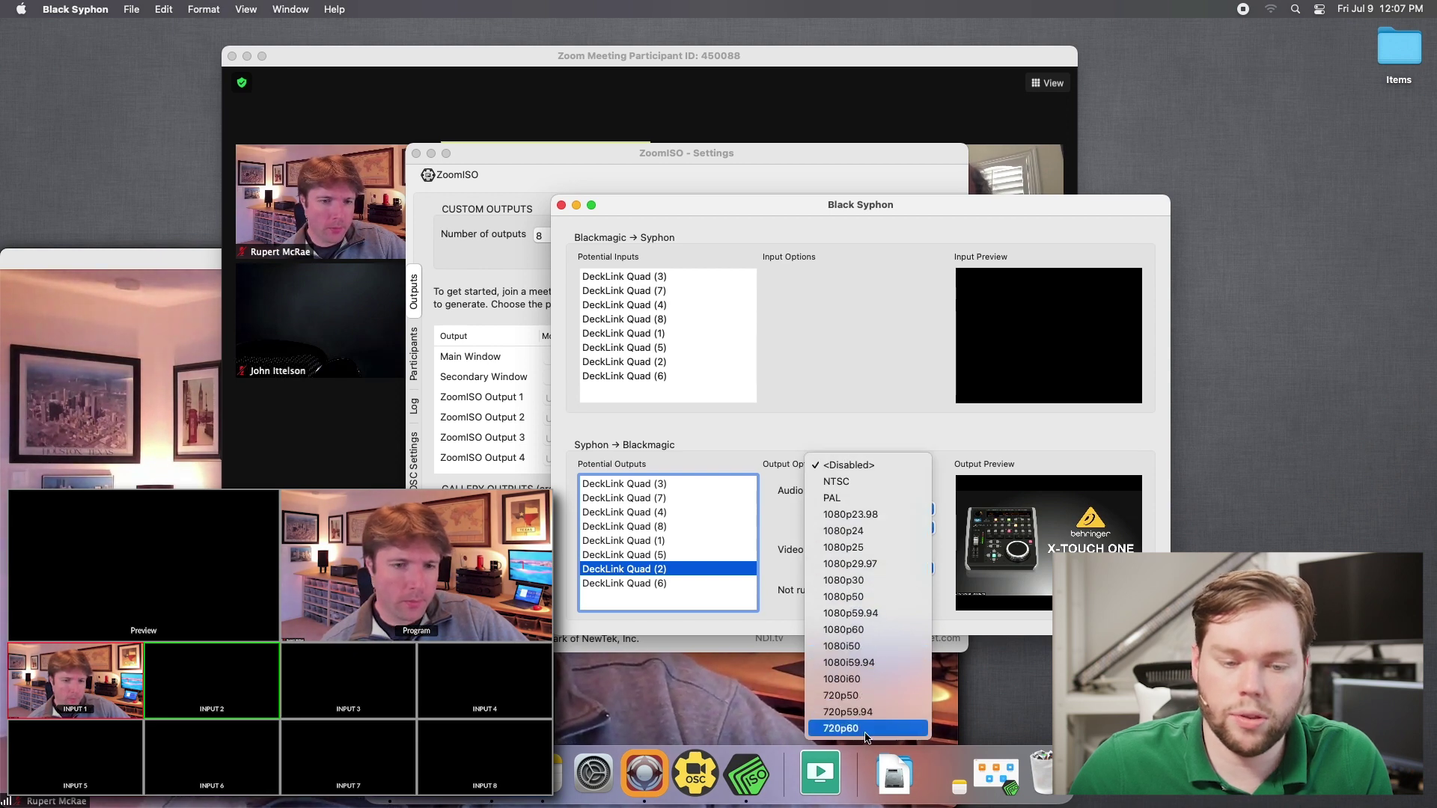
left_click(832, 726)
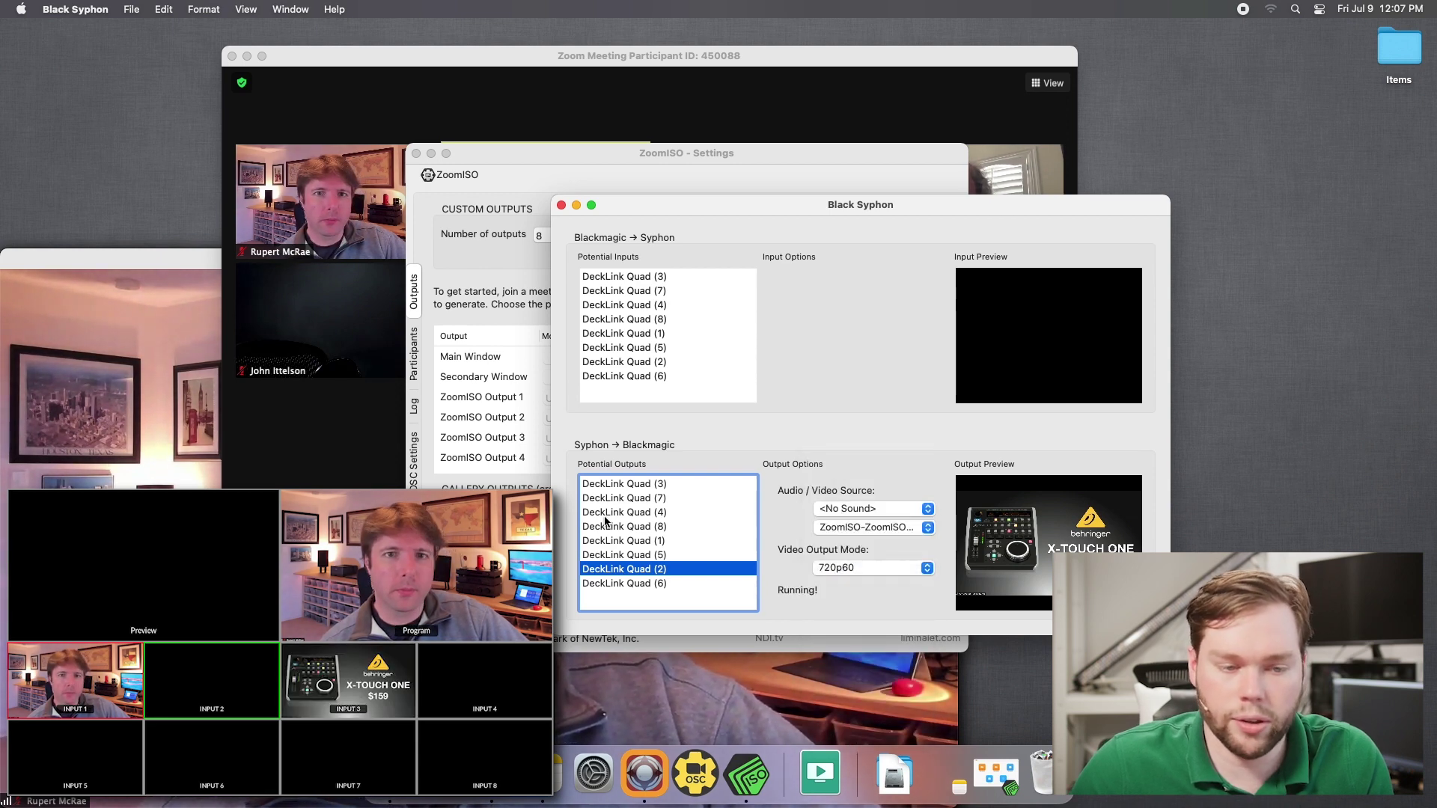
- Send the ZoomISO-ZoomISO - 3 stream to the DeckLink Quad (3) output in 720p60 mode
left_click(645, 485)
left_click(868, 527)
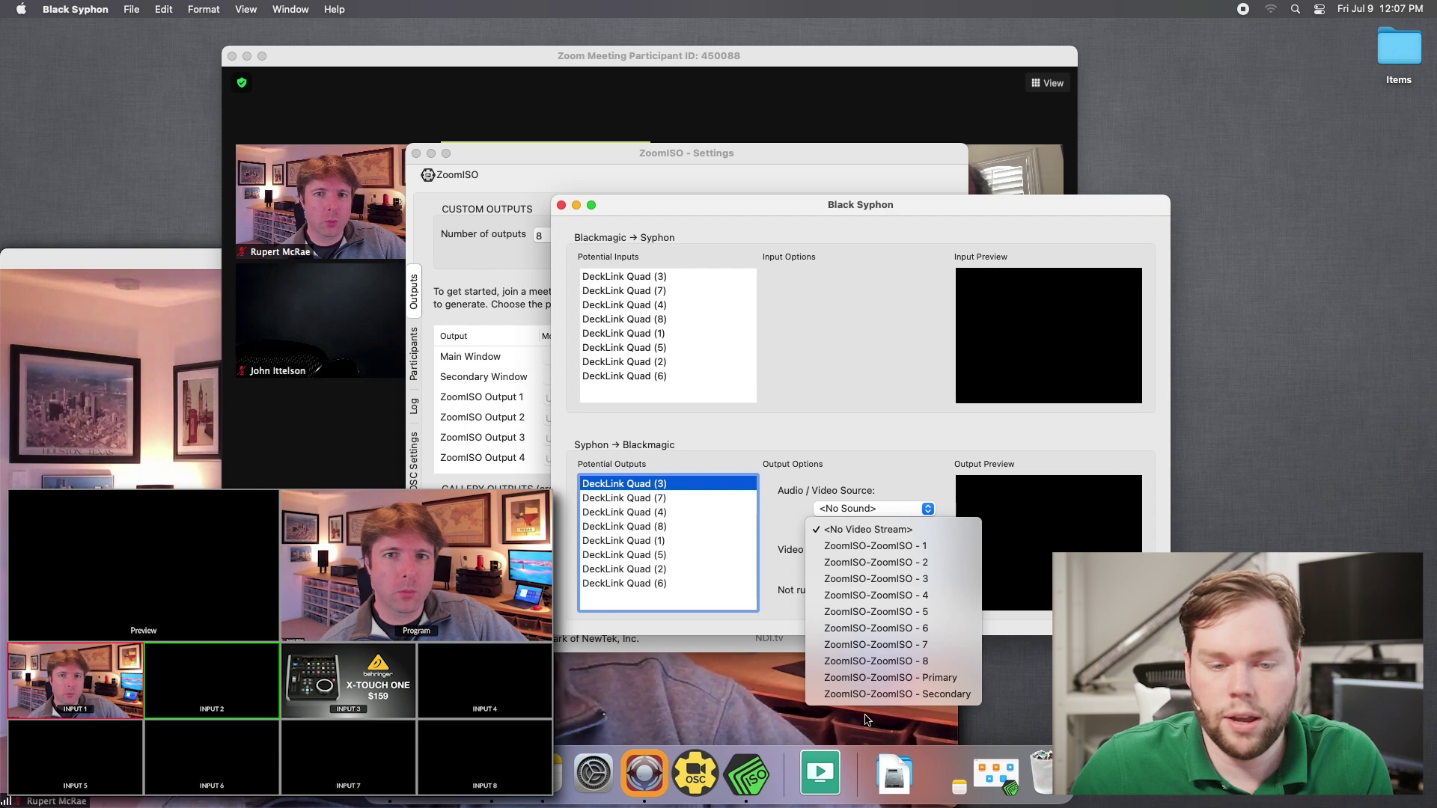
left_click(932, 582)
left_click(878, 570)
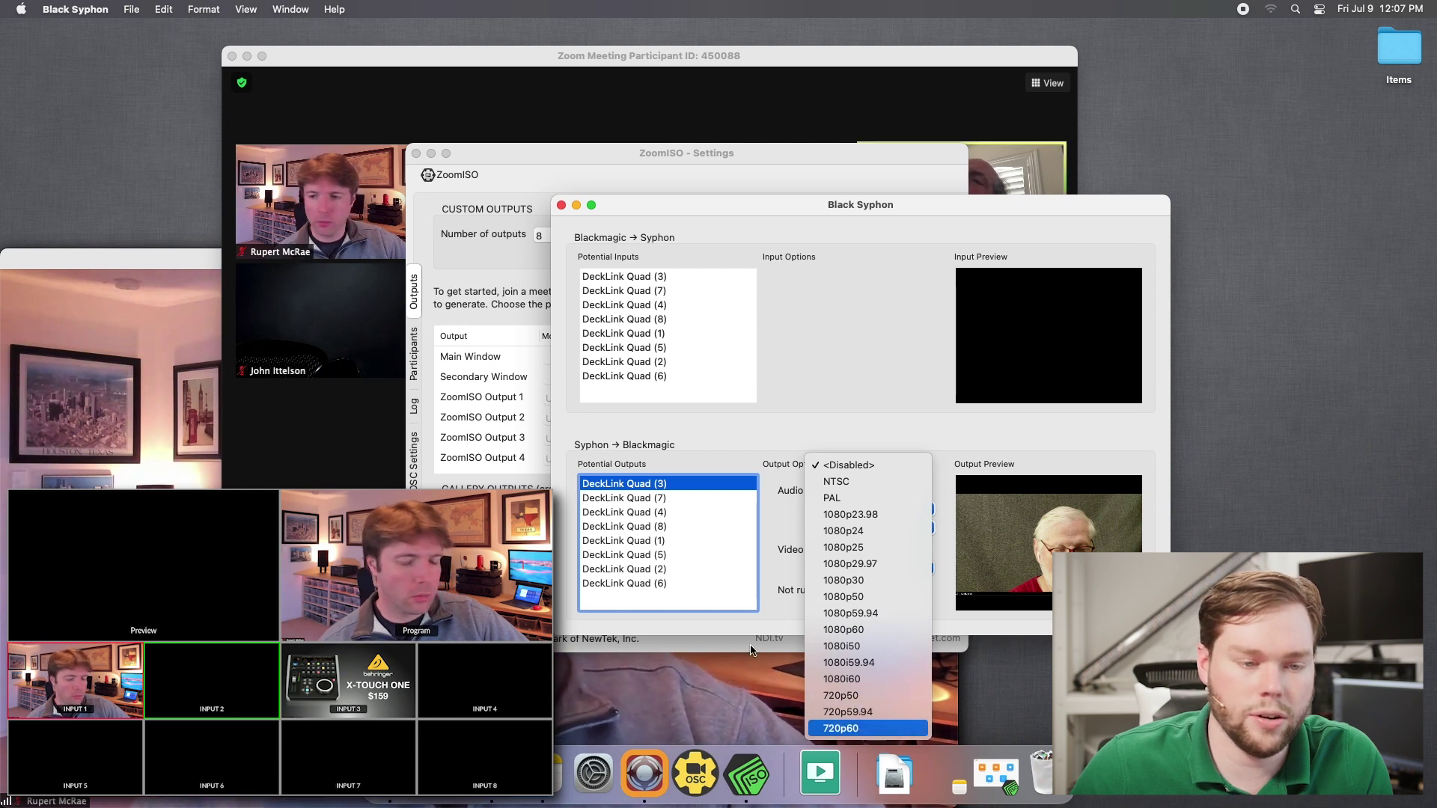
left_click(872, 728)
- Send the ZoomISO-ZoomISO - 4 stream to the DeckLink Quad (4) output in 720p60 mode
left_click(640, 513)
left_click(871, 527)
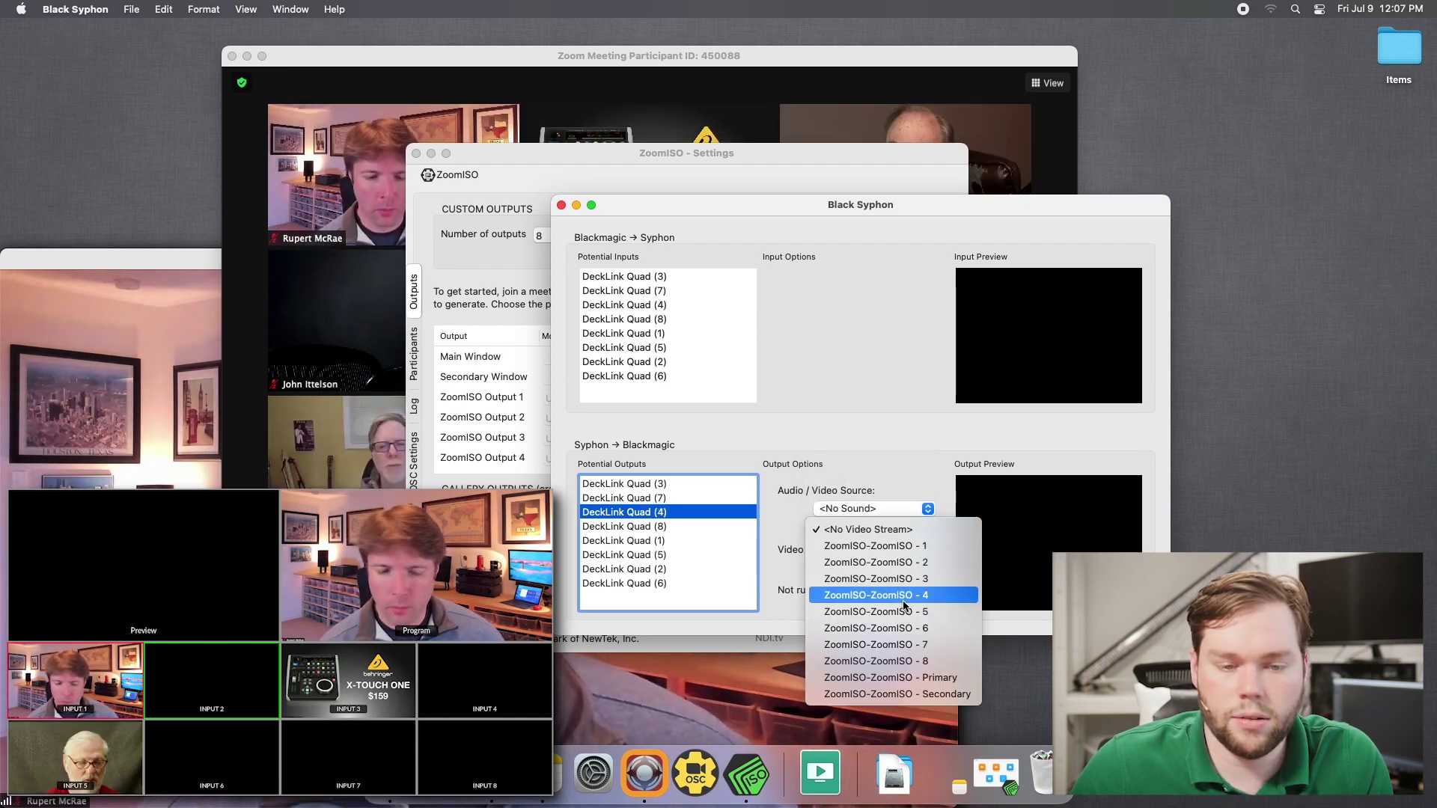
left_click(864, 593)
left_click(869, 567)
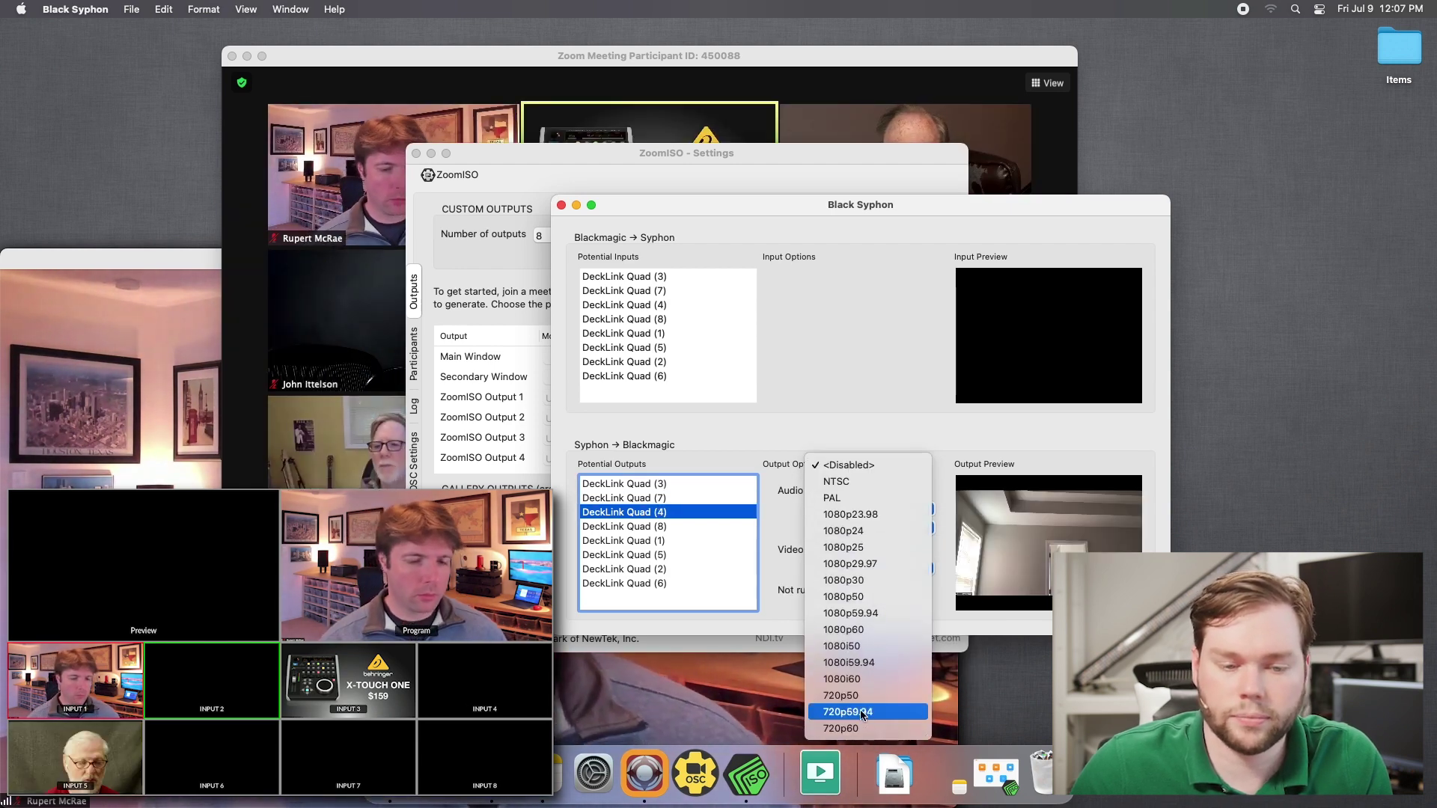
left_click(859, 728)
- Send the ZoomISO-ZoomISO - 5 stream to the DeckLink Quad (5) output in 720p60 mode
left_click(624, 554)
left_click(871, 526)
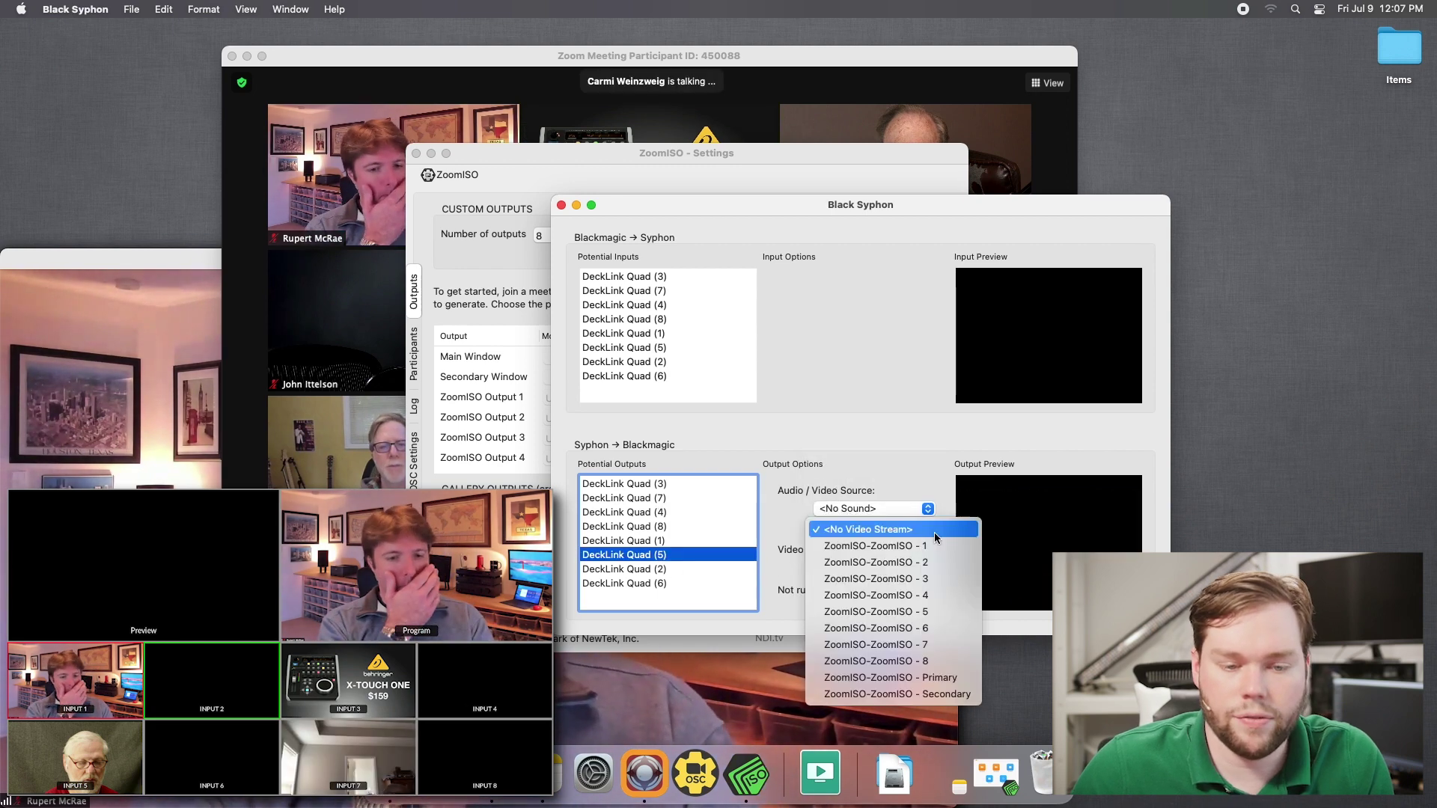
left_click(875, 611)
left_click(871, 568)
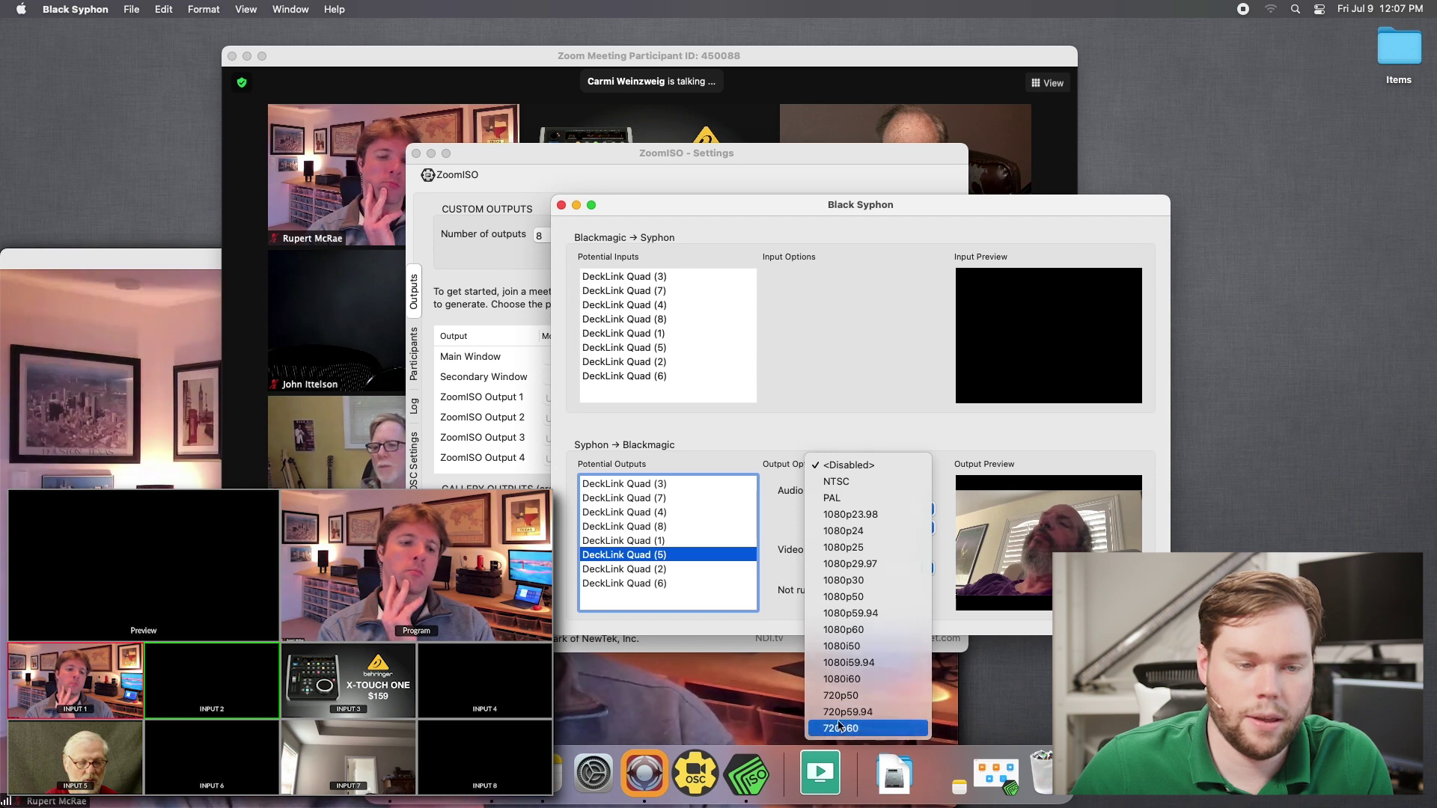
left_click(861, 728)
- Send the ZoomISO-ZoomISO - 6 stream to the DeckLink Quad (6) output in 720p60 mode
left_click(618, 583)
left_click(871, 526)
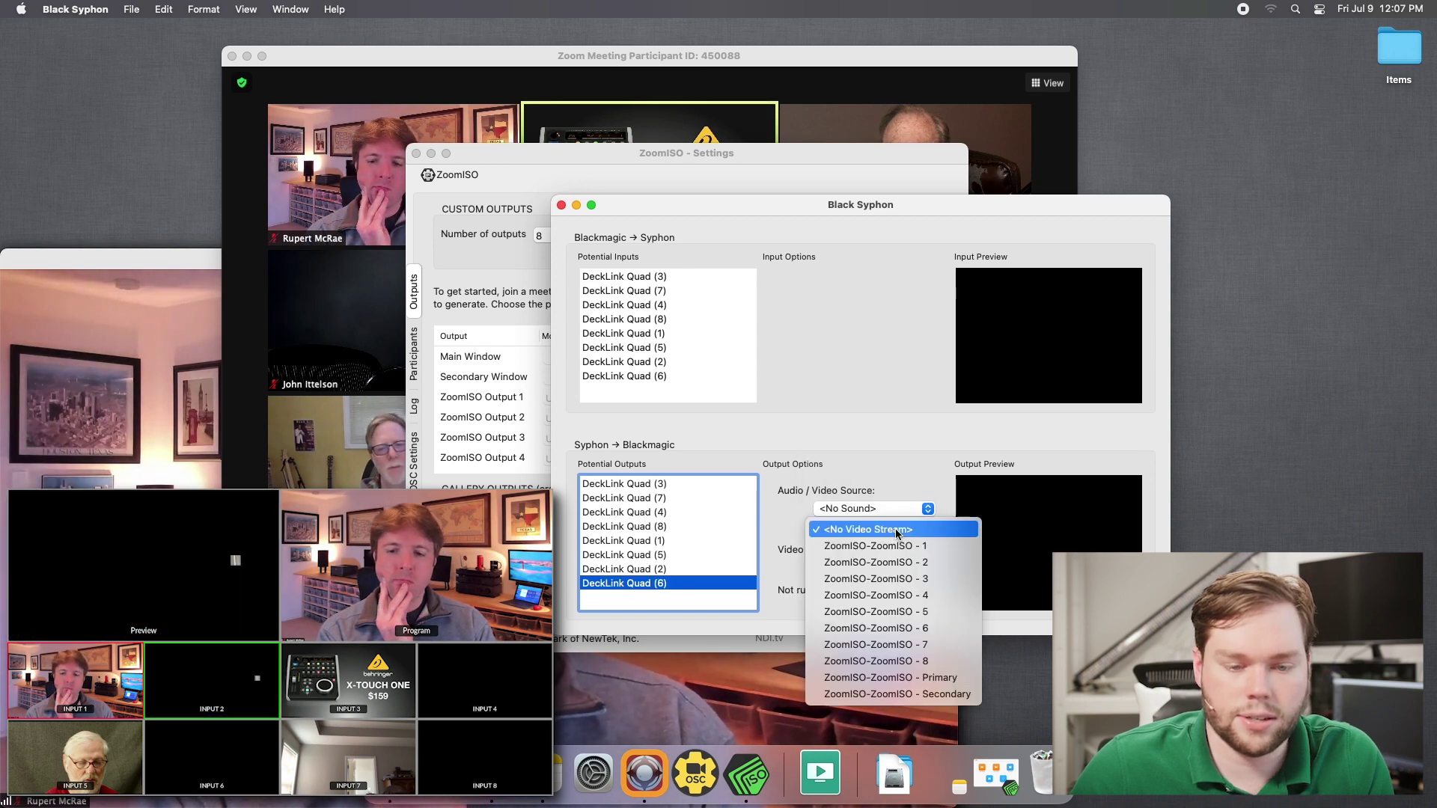
left_click(919, 632)
left_click(851, 568)
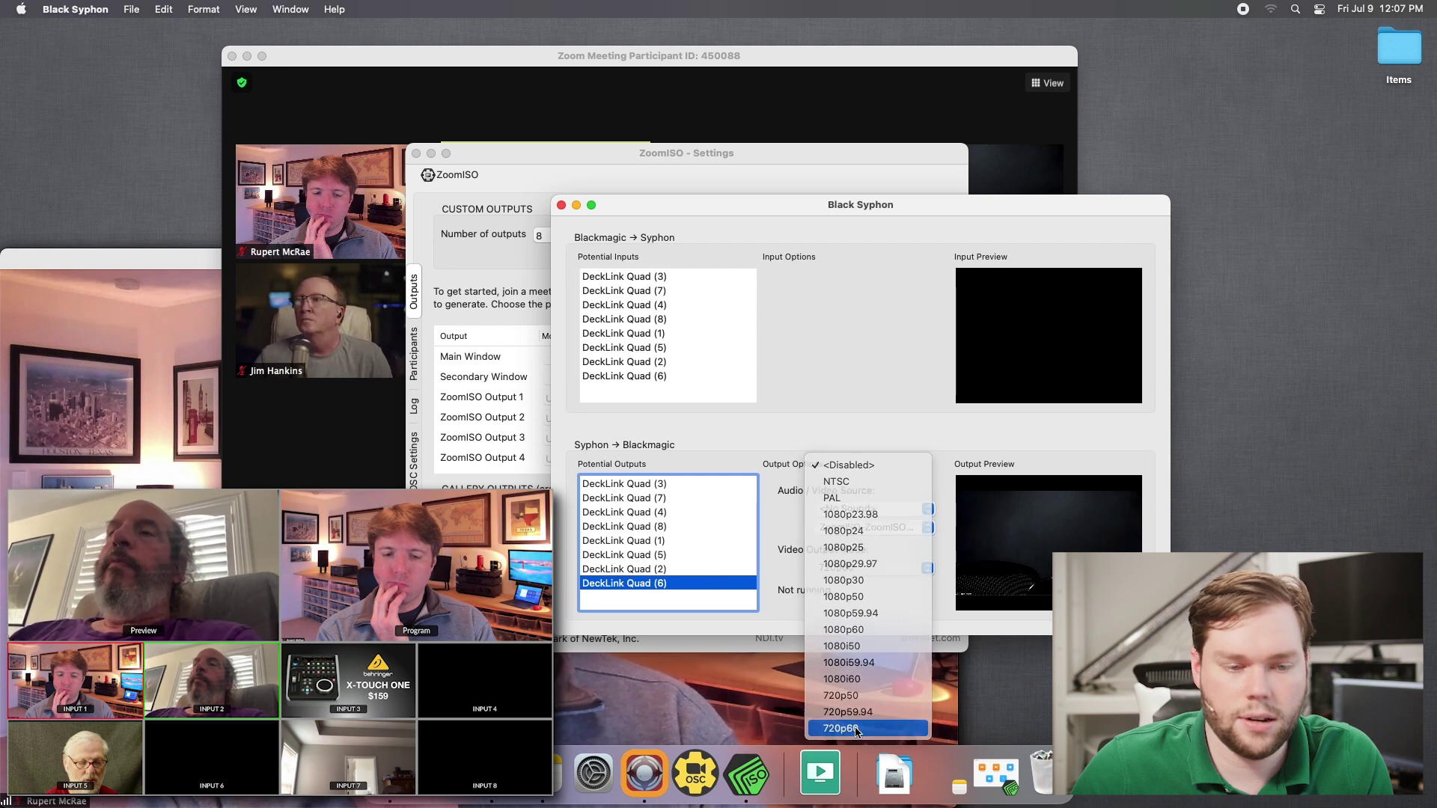
left_click(860, 728)
- Send the ZoomISO-ZoomISO - 7 stream to the DeckLink Quad (7) output in 720p60 mode
left_click(639, 498)
left_click(871, 526)
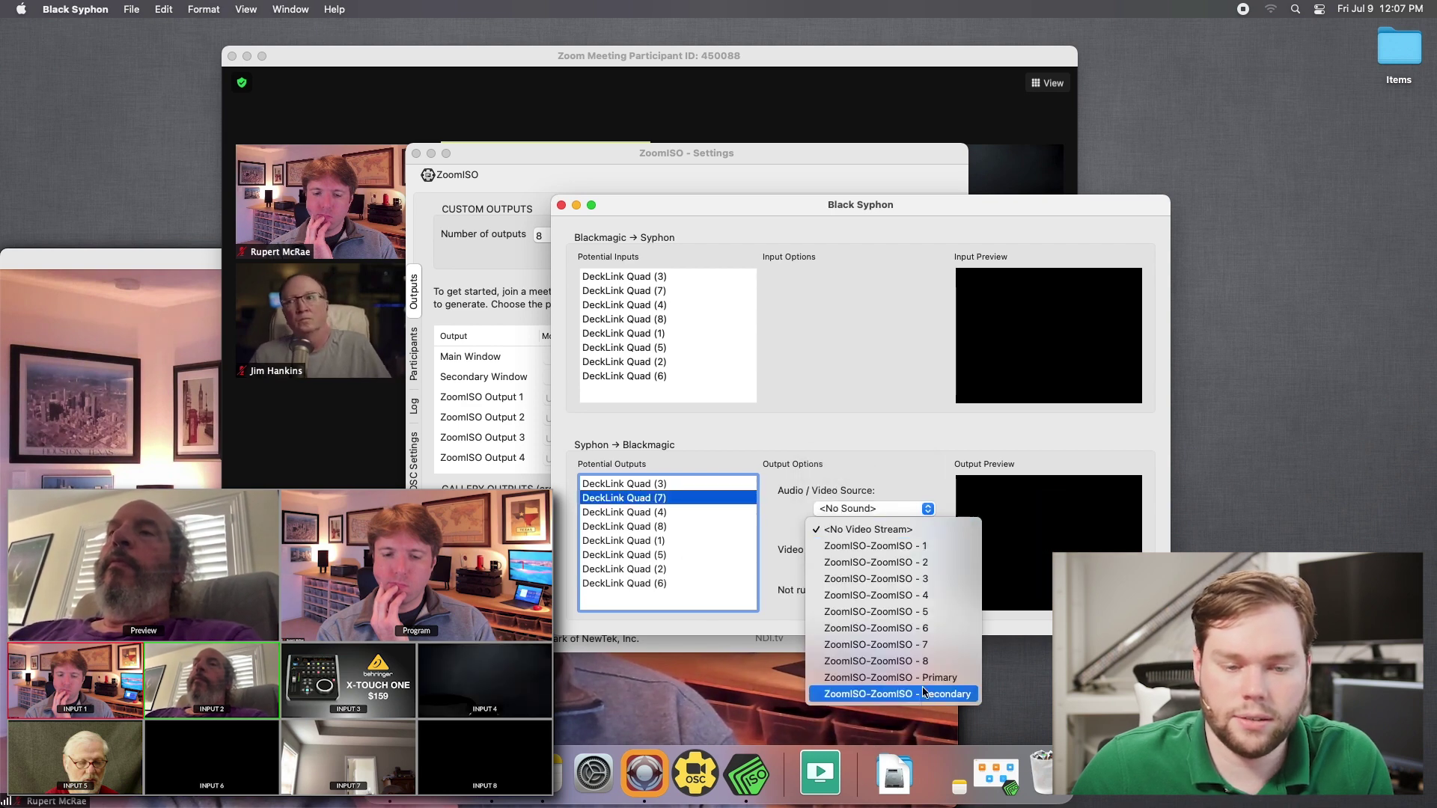
left_click(918, 645)
left_click(865, 568)
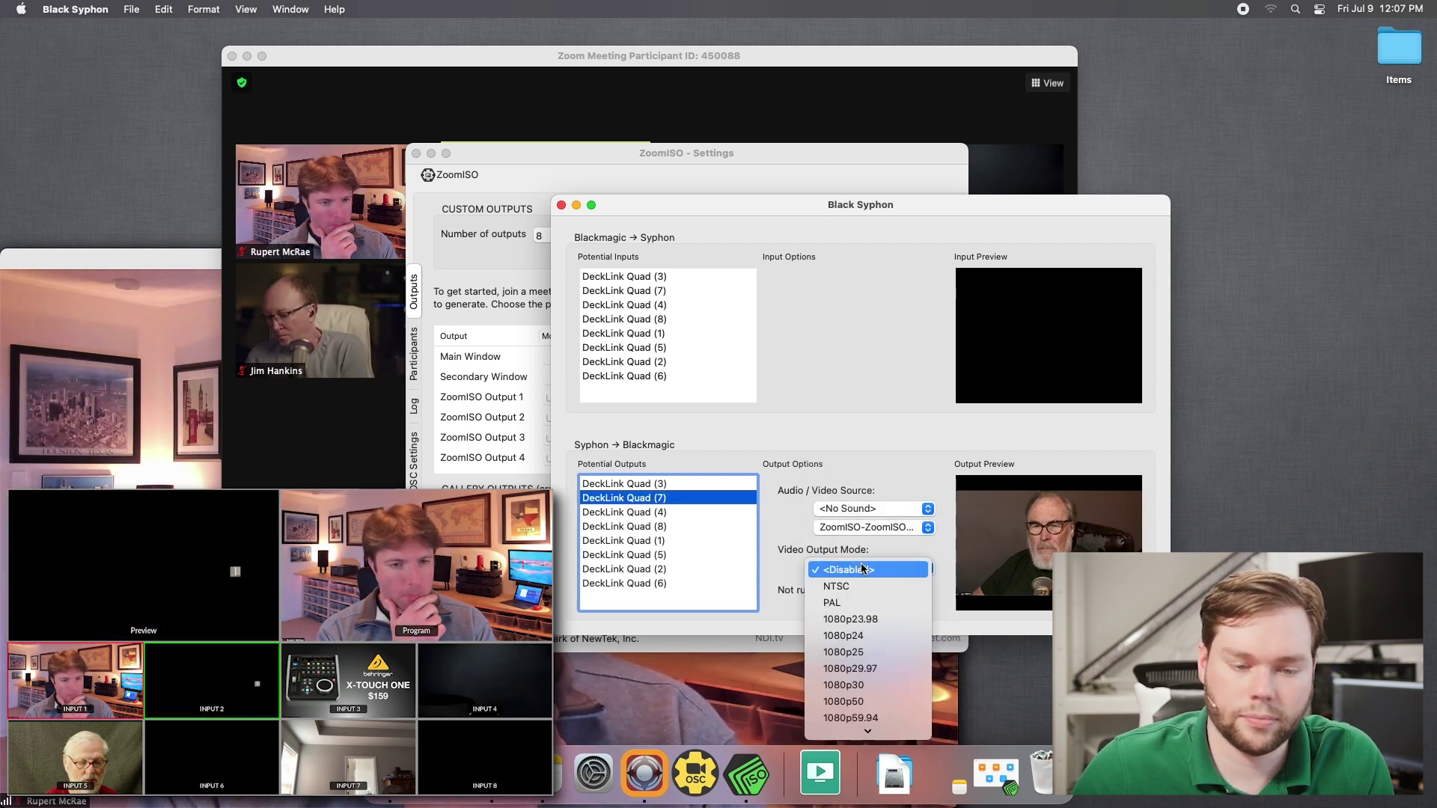
left_click(864, 728)
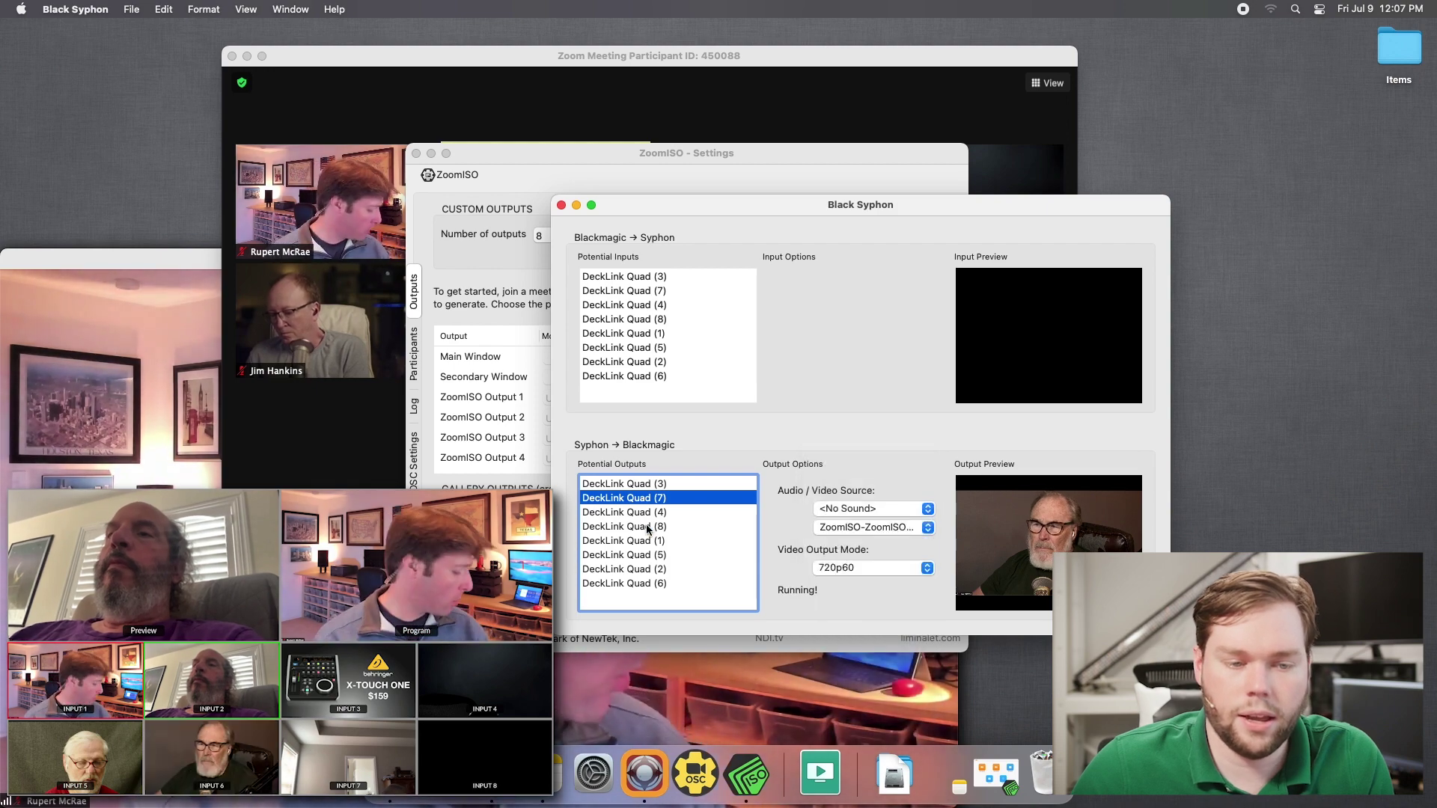
- Send the ZoomISO-ZoomISO - 8 stream to the DeckLink Quad (8) output in 720p60 mode
left_click(643, 526)
left_click(879, 528)
left_click(868, 657)
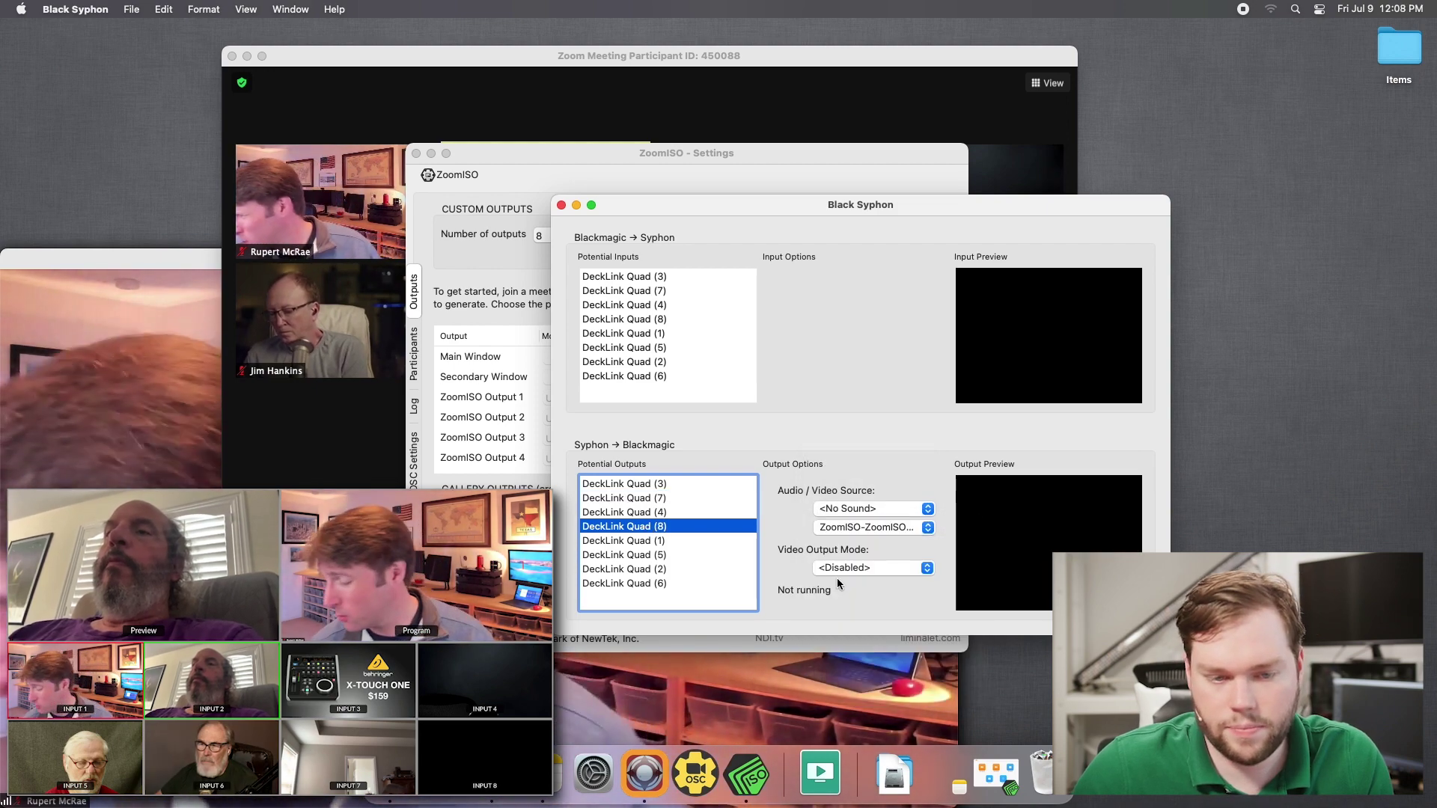
left_click(838, 568)
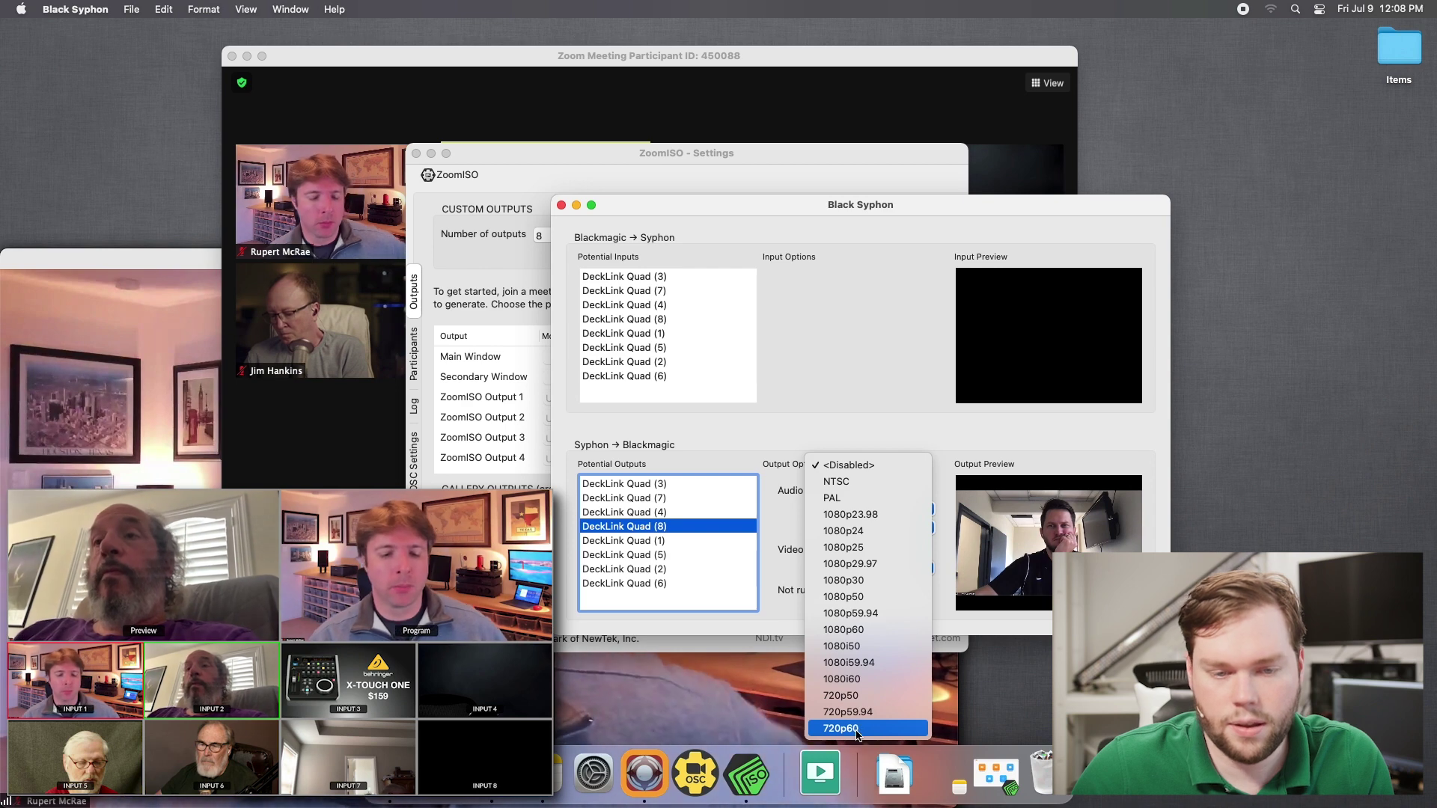
left_click(866, 725)
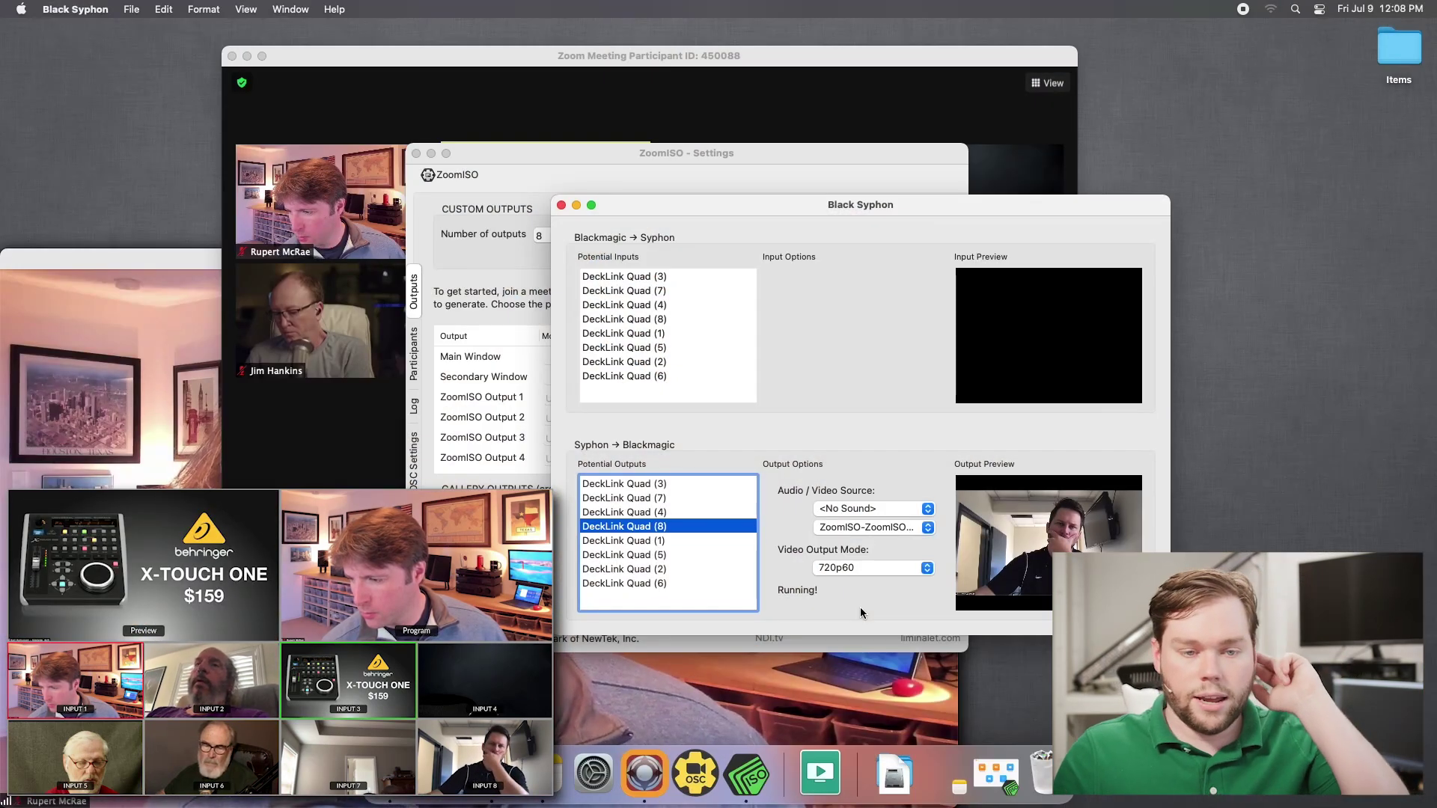
- Review the sound source choices for DeckLink Quad (8), and check the settings and previews of the configured DeckLink outputs
left_click(928, 509)
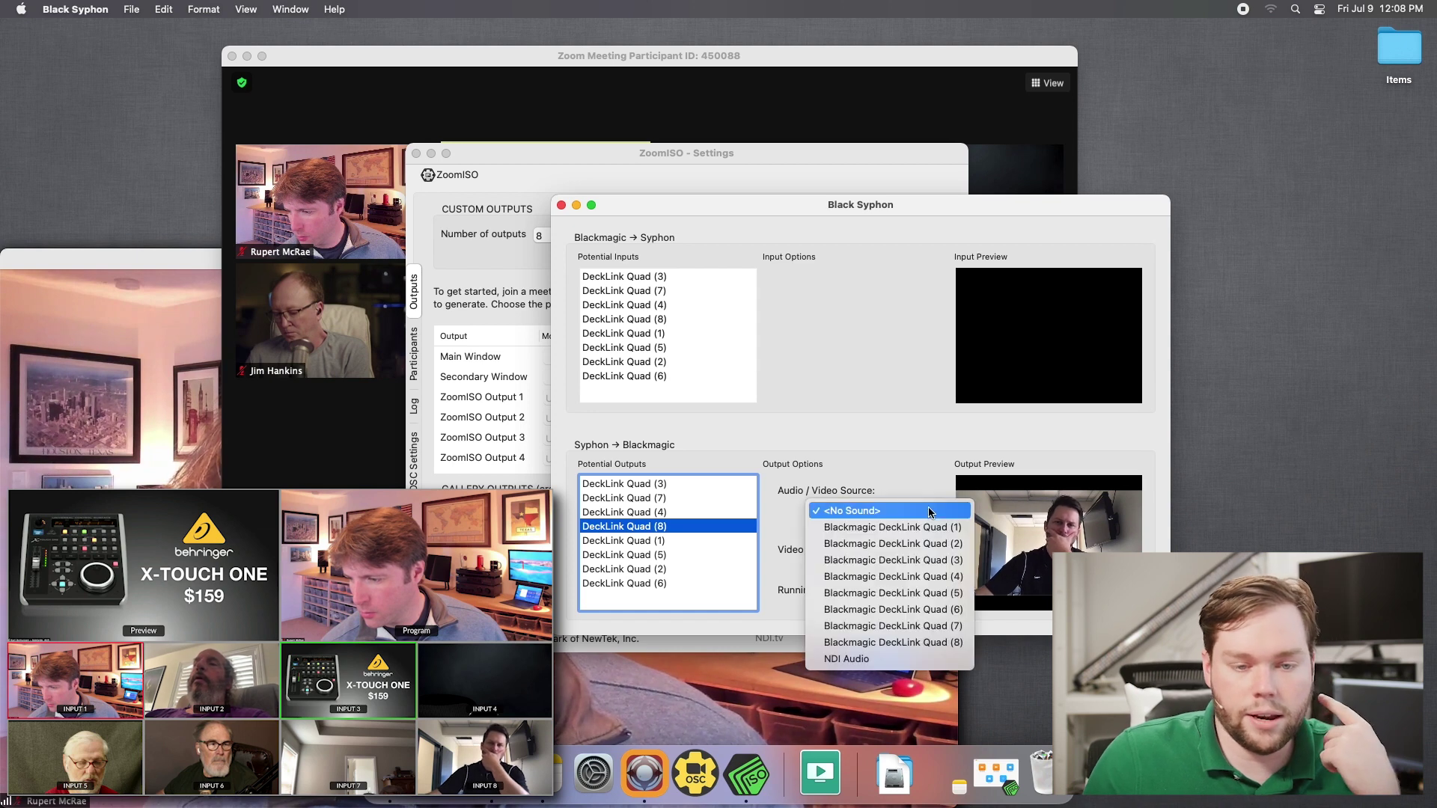
left_click(874, 472)
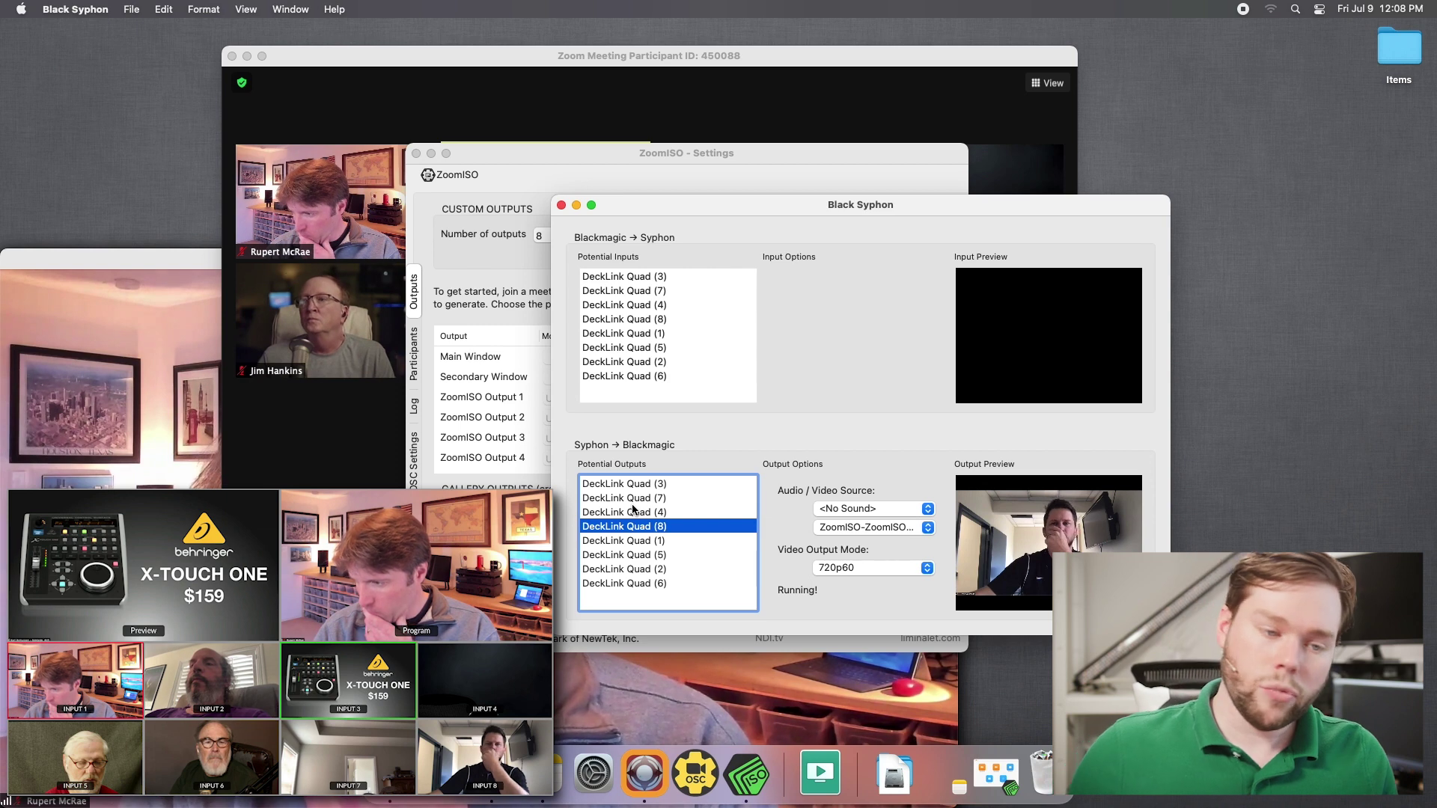
left_click(645, 568)
left_click(656, 526)
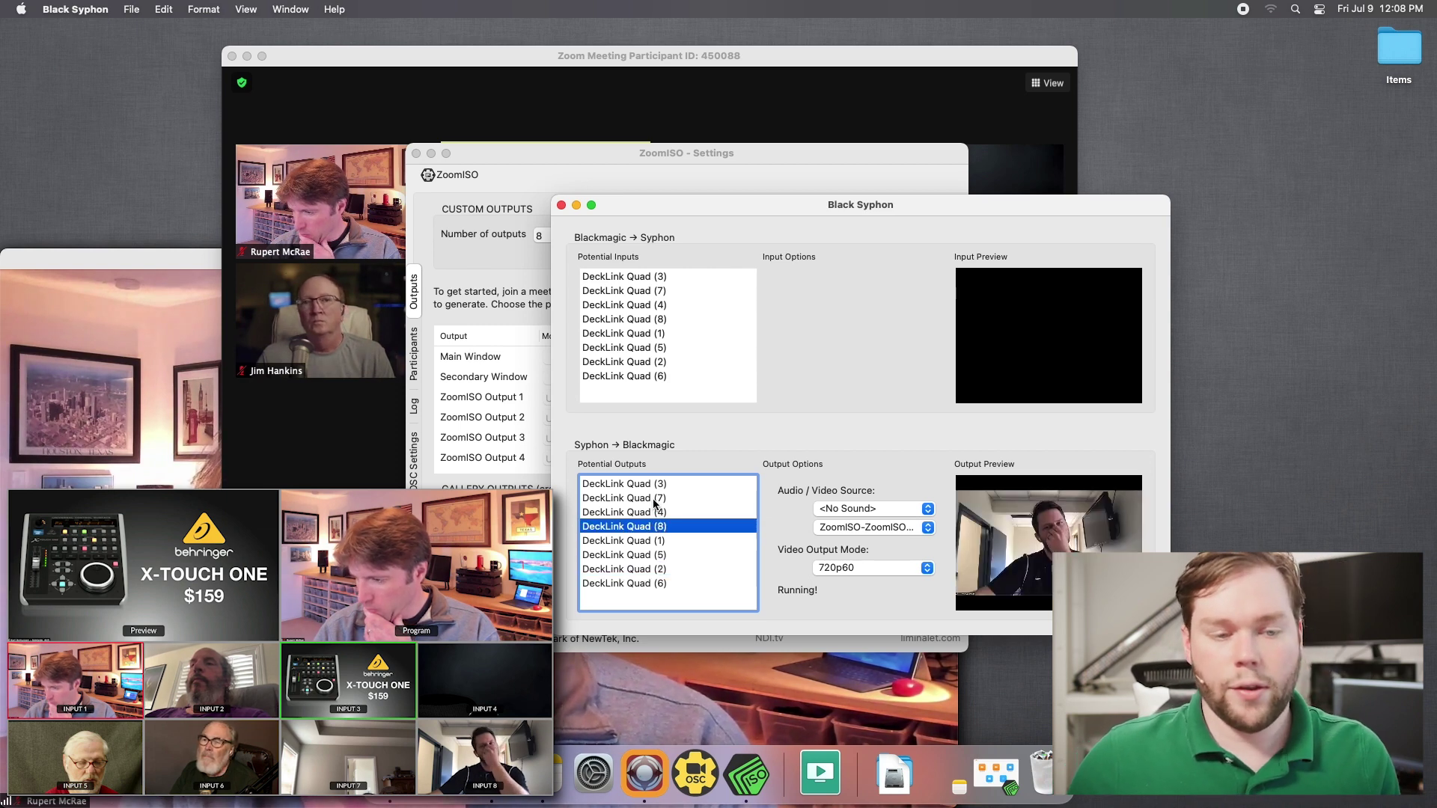
left_click(656, 498)
left_click(653, 484)
left_click(654, 583)
left_click(654, 591)
left_click(654, 583)
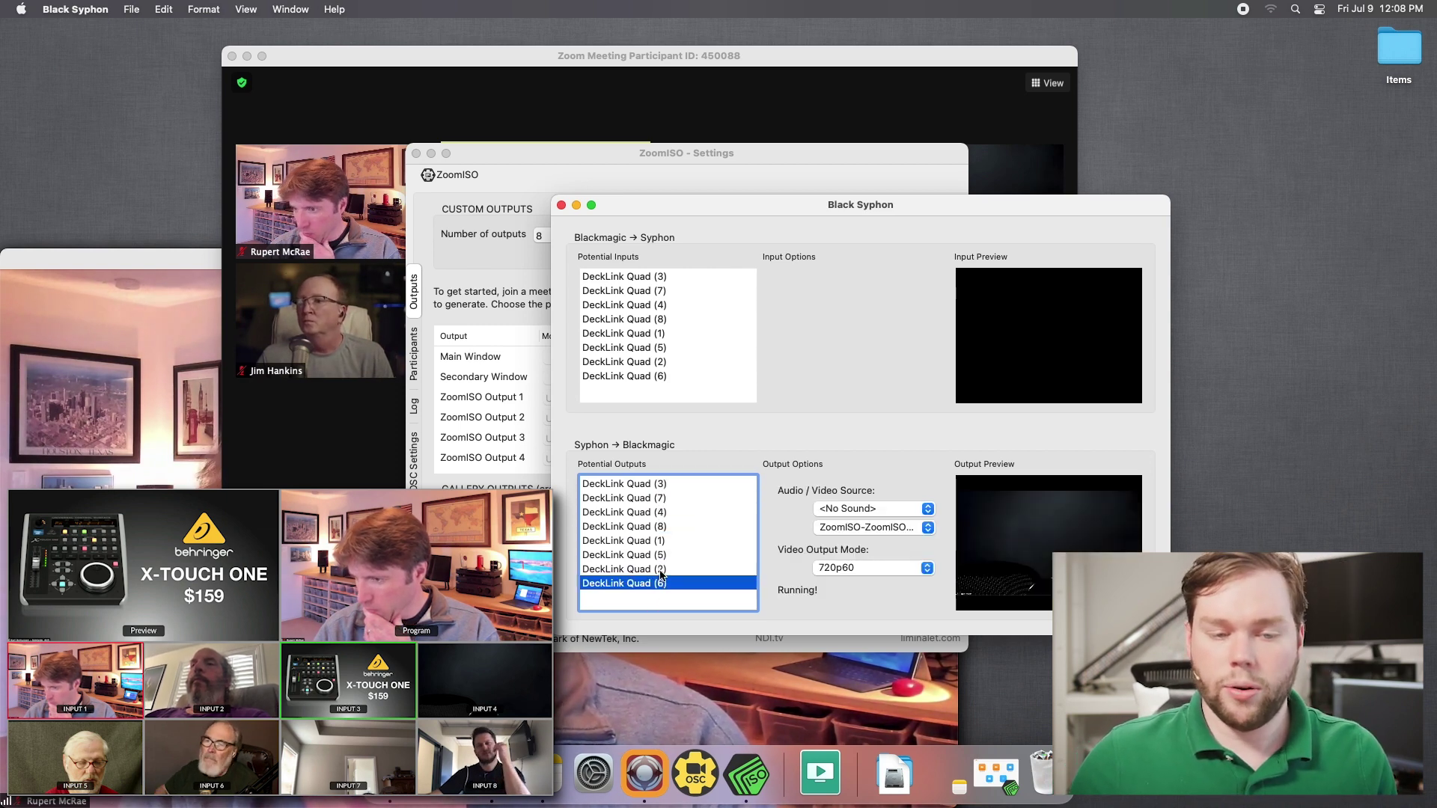
left_click(664, 541)
left_click(665, 528)
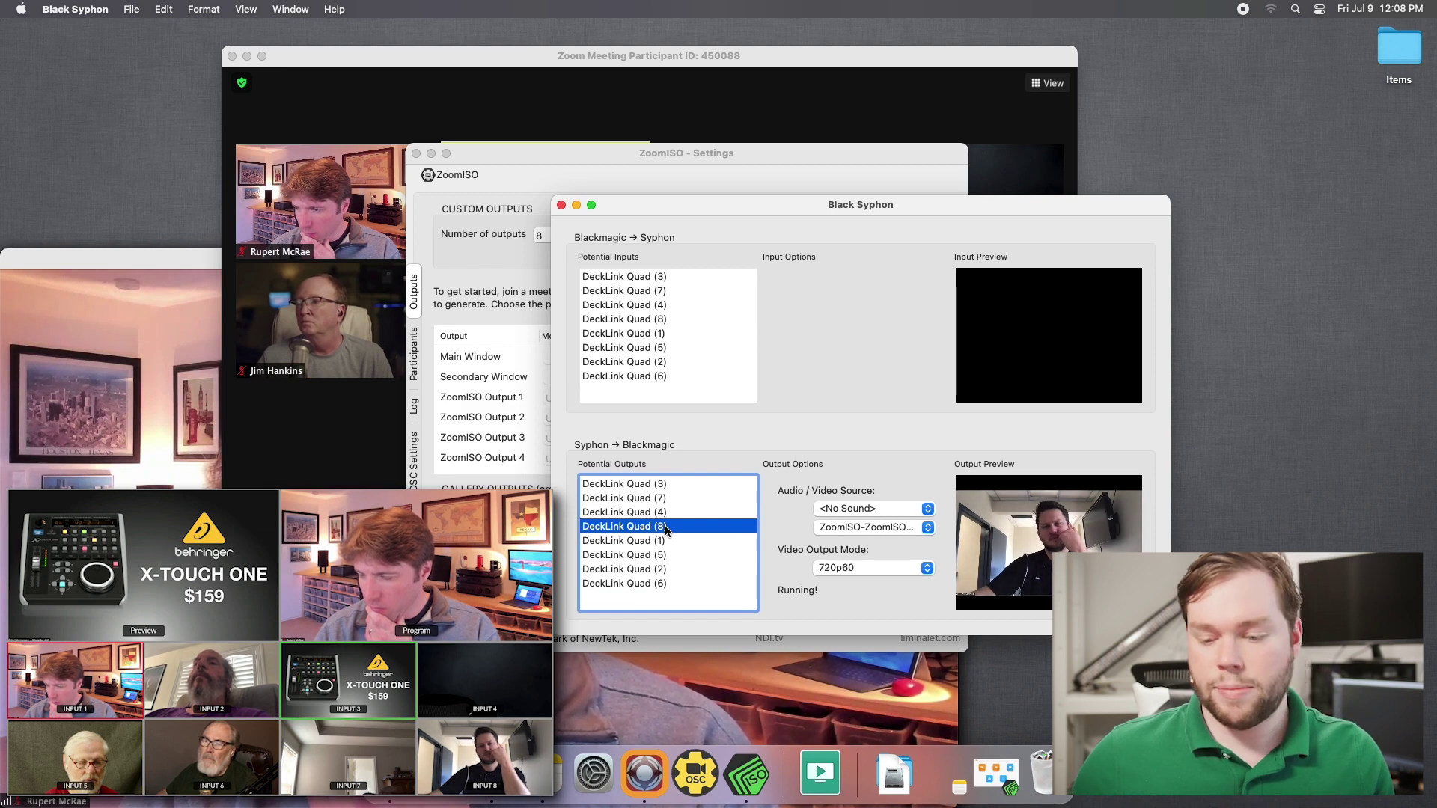
left_click(647, 485)
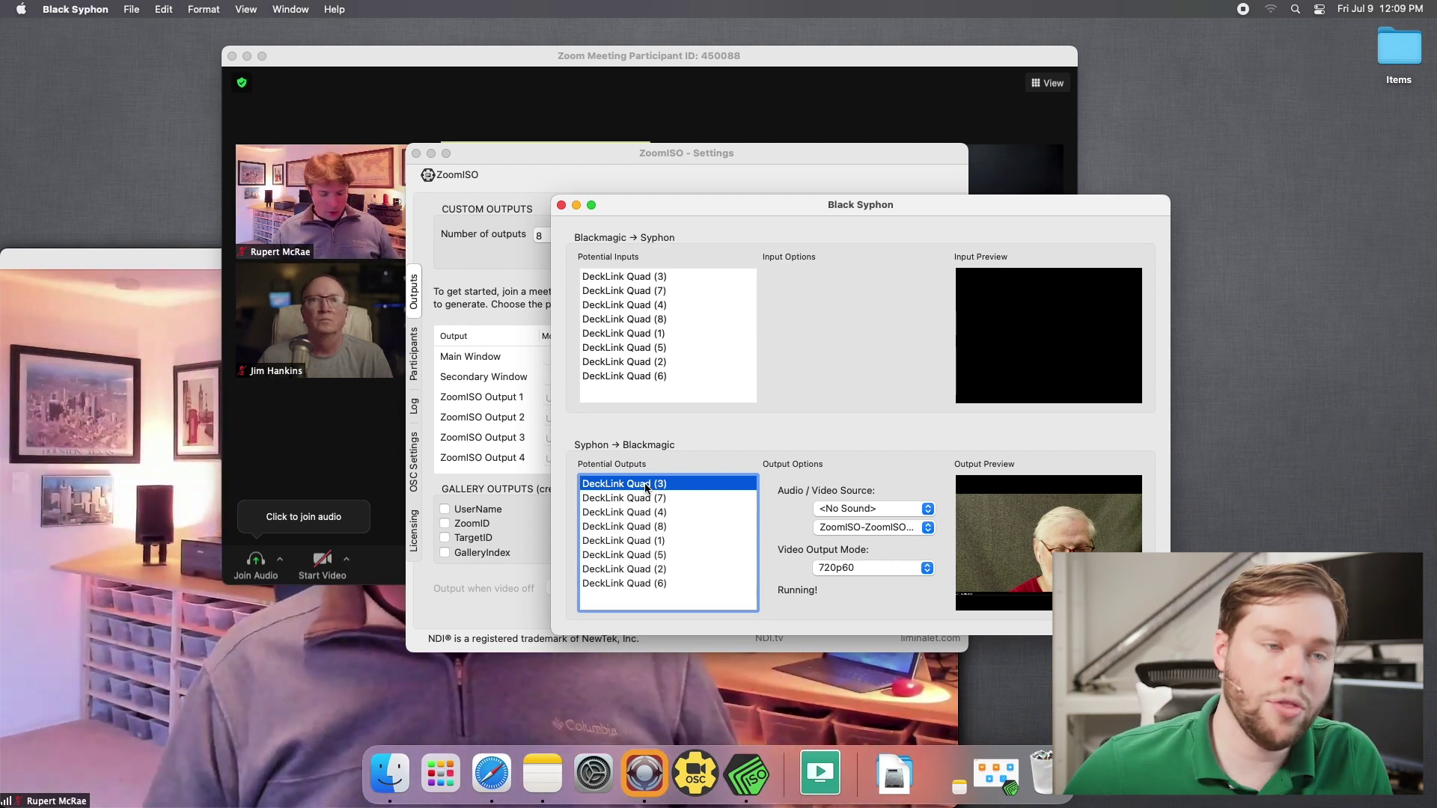
- Set the resolution of ZoomISO Output 1 to Full Screen in the ZoomISO settings
left_click(542, 158)
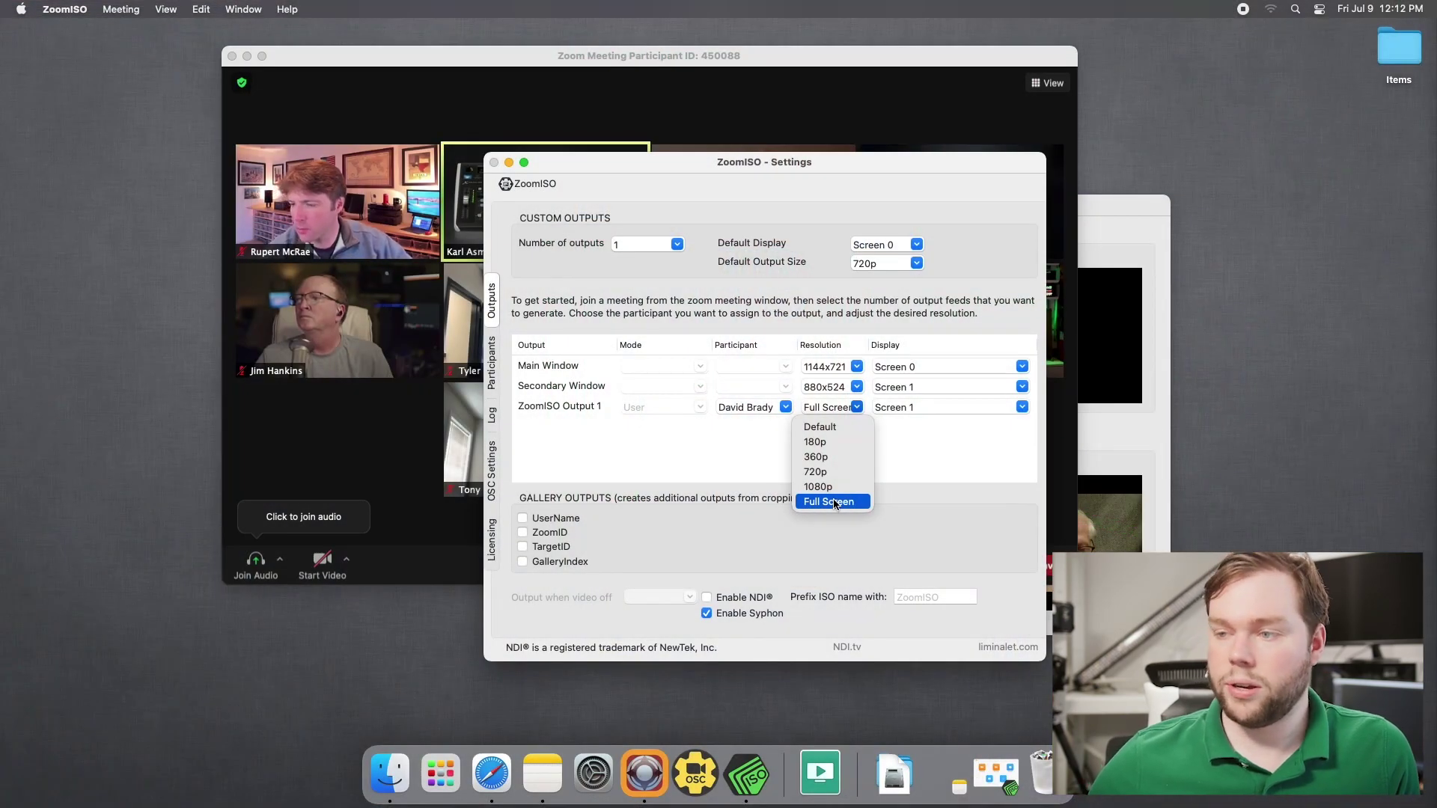
left_click(836, 502)
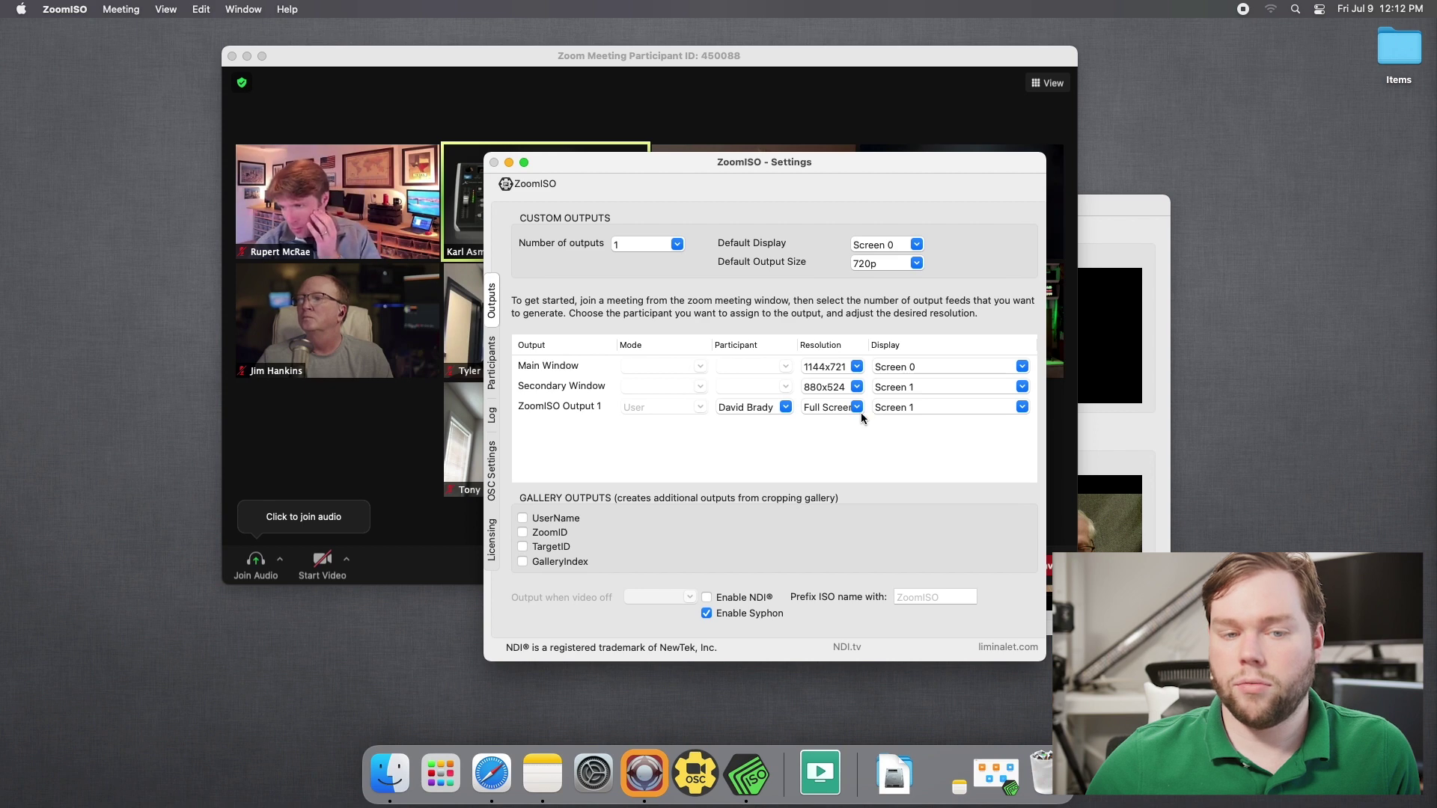
- Switch the participant assigned to ZoomISO Output 1 twice, choosing a different meeting participant each time
left_click(785, 408)
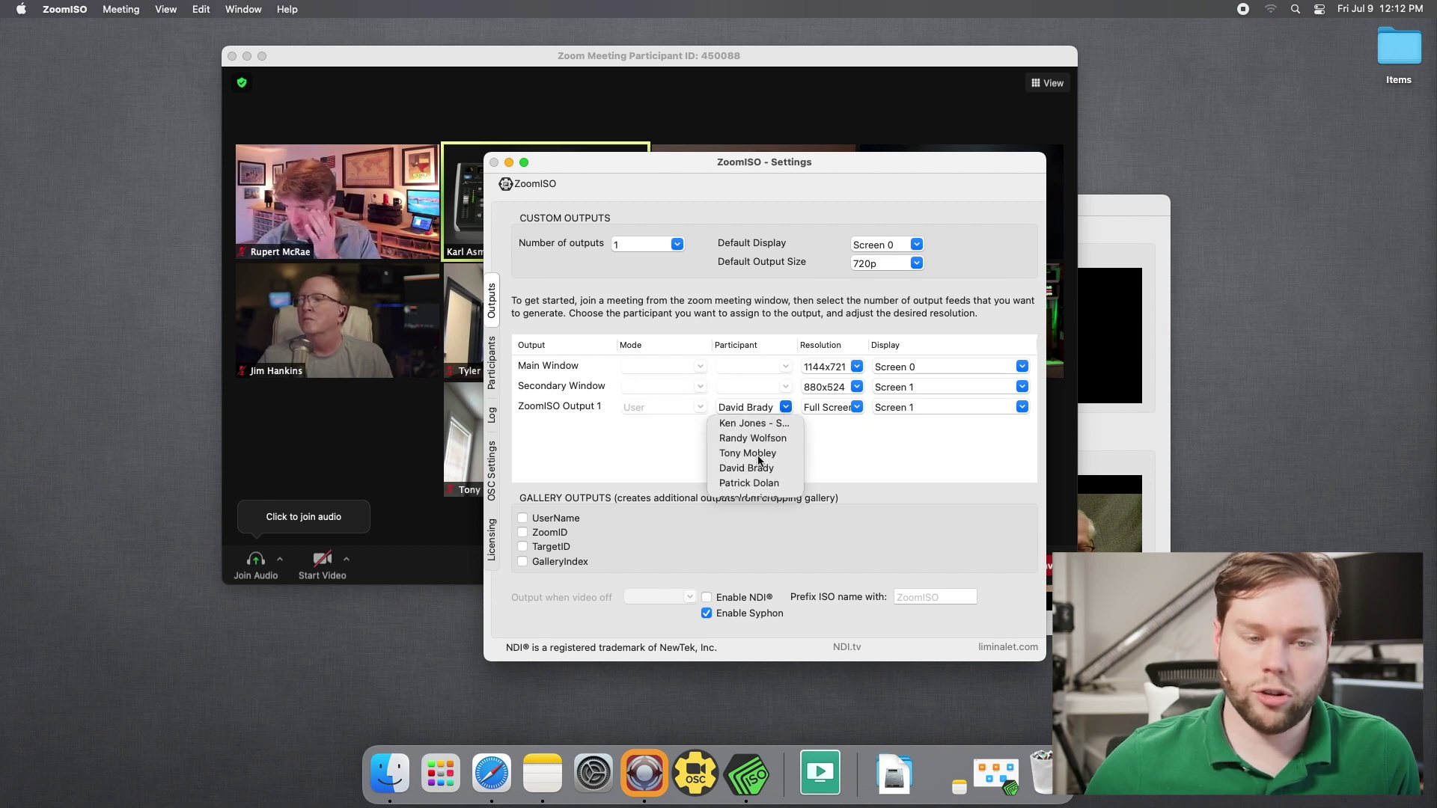
scroll(758, 460, "down", 5)
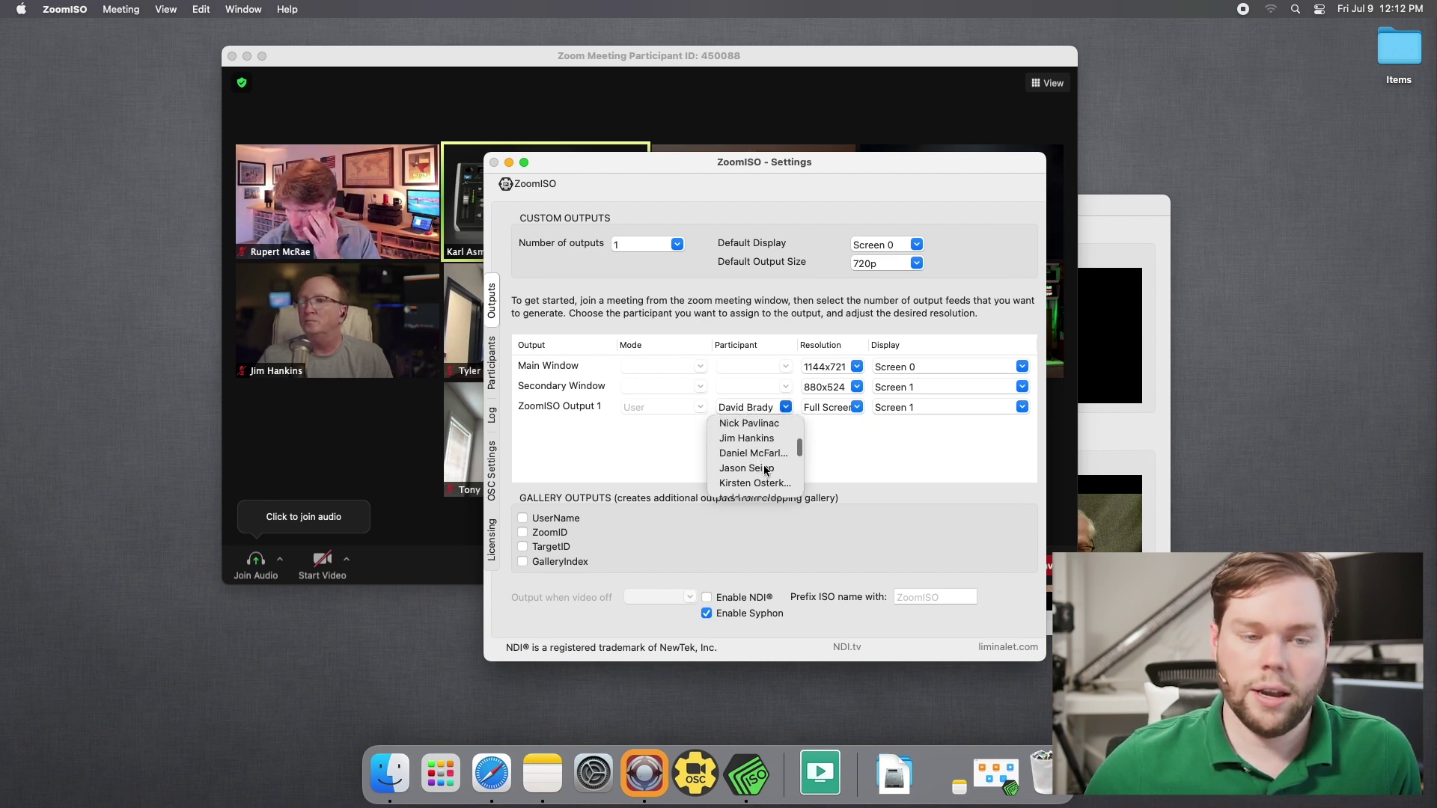
scroll(763, 468, "up", 3)
left_click(759, 467)
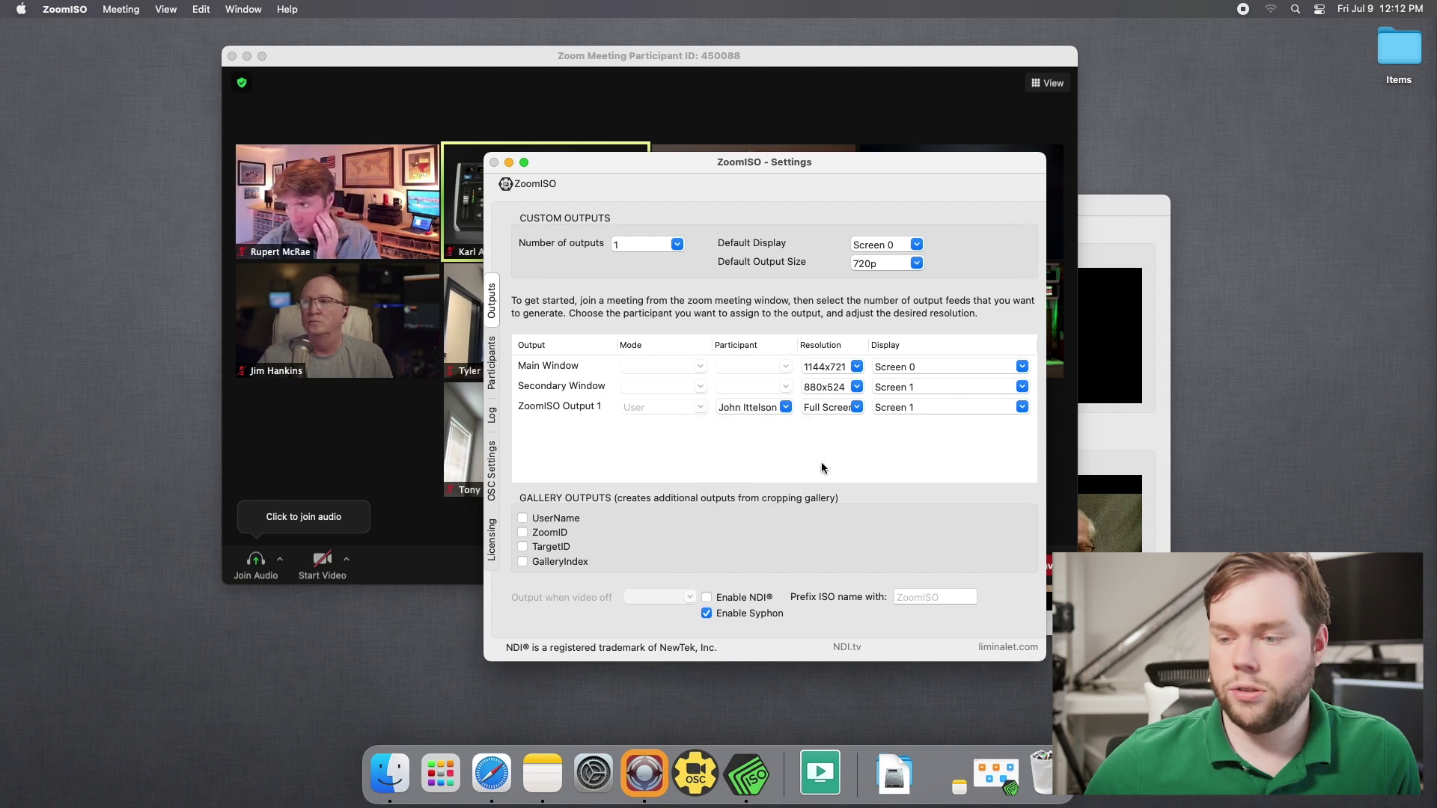
left_click(786, 408)
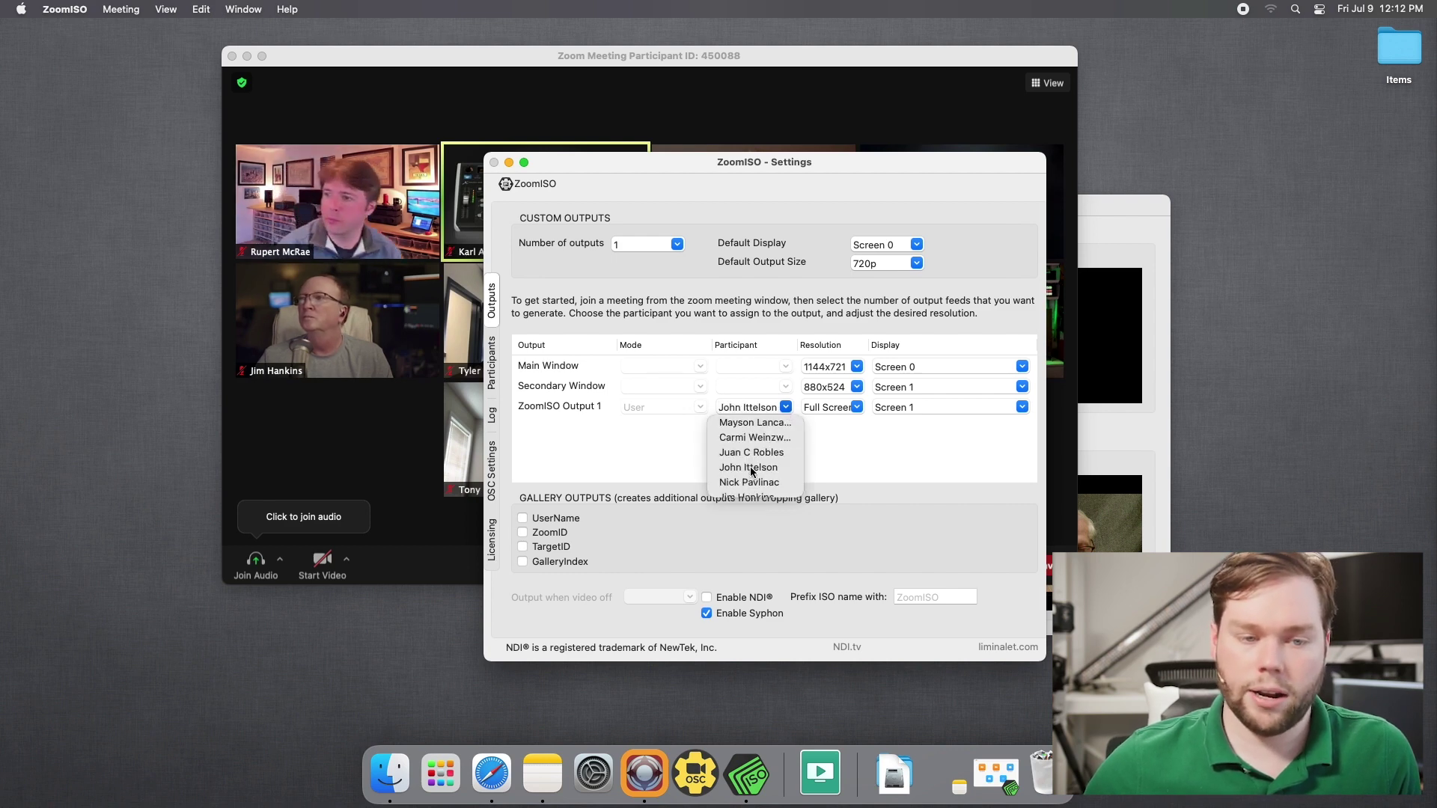
scroll(751, 470, "up", 3)
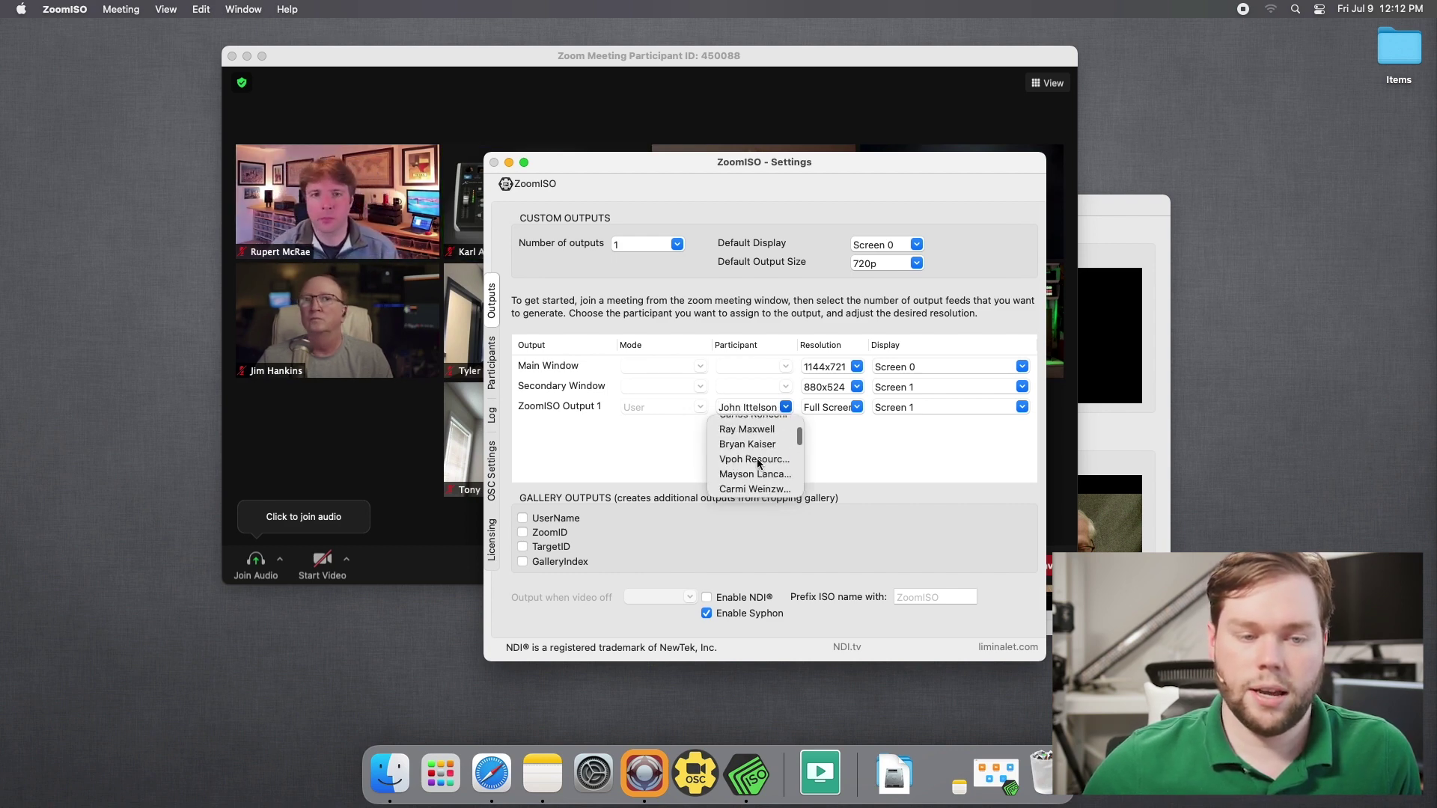
left_click(756, 431)
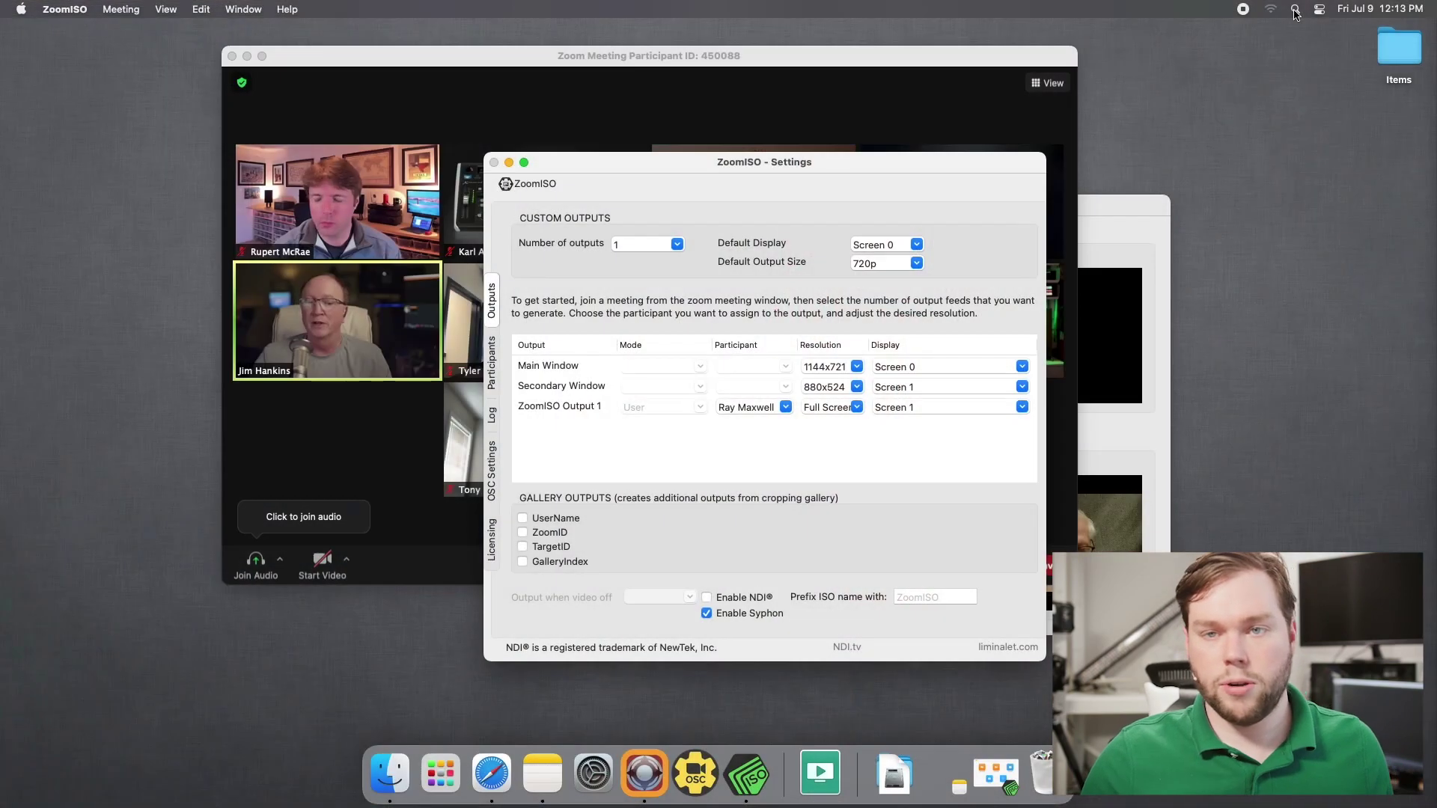
- Search the Mac for the Mission Control system preferences, open them and move their window over the ZoomISO settings
left_click(1295, 11)
type("missio")
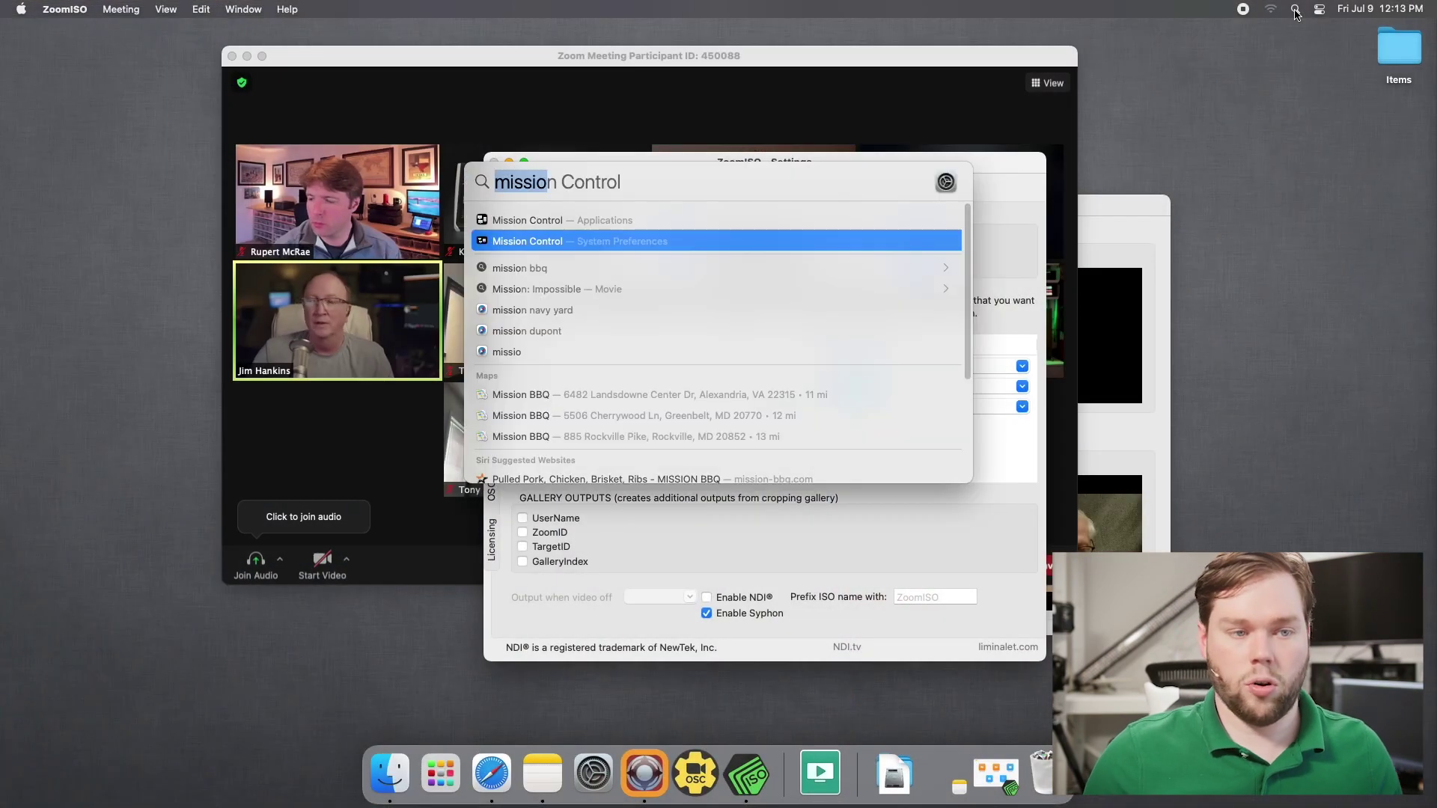
key("Return")
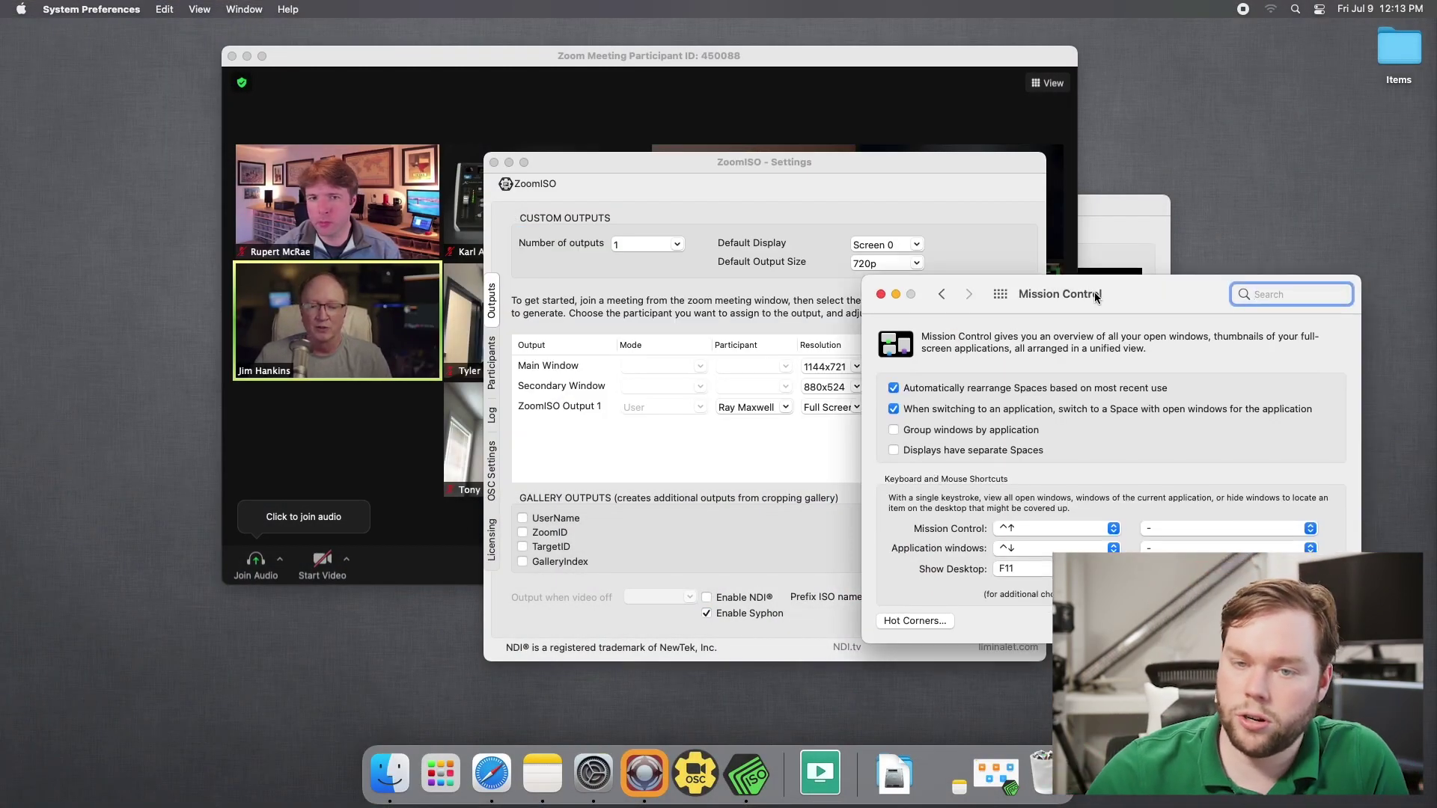
left_click_drag(1094, 293, 864, 226)
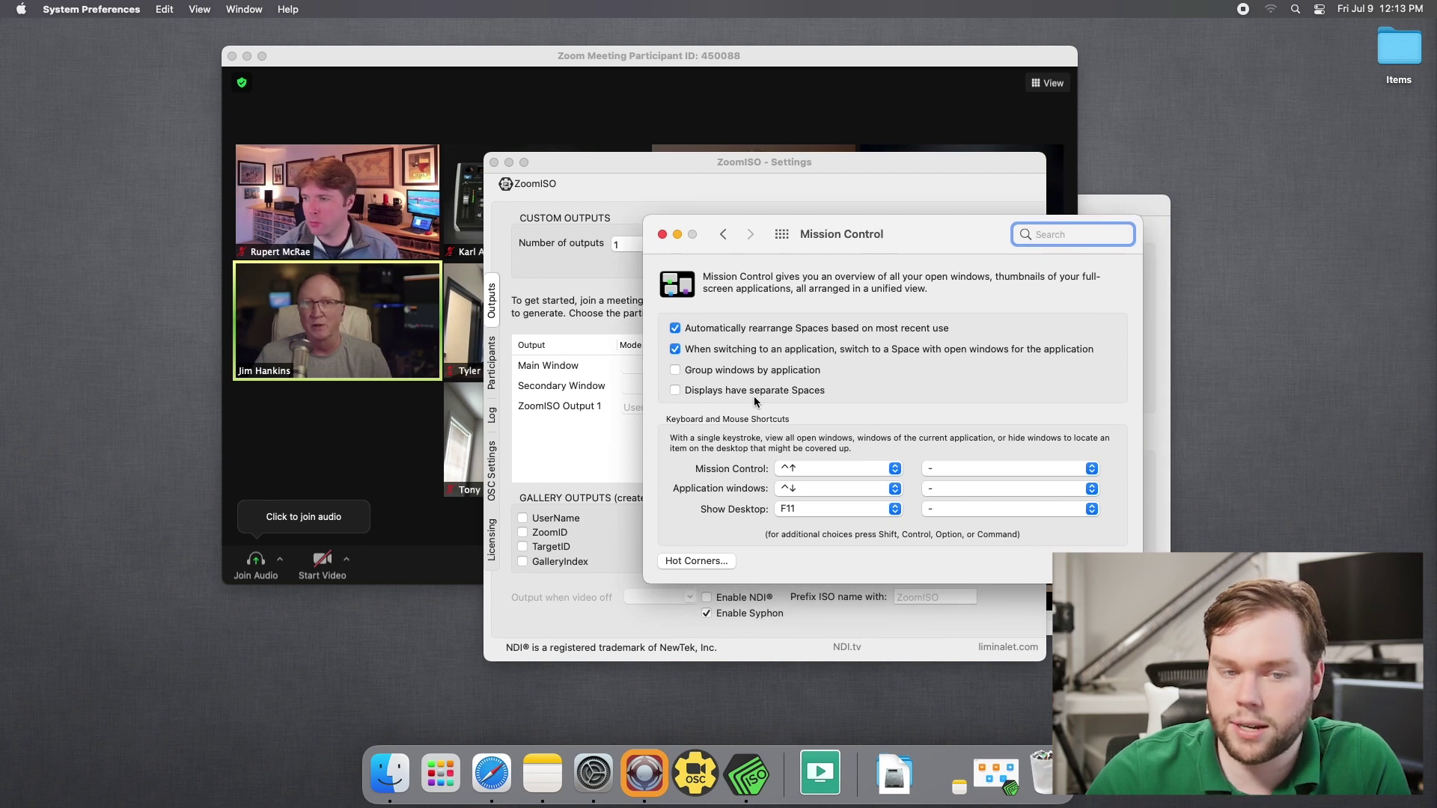